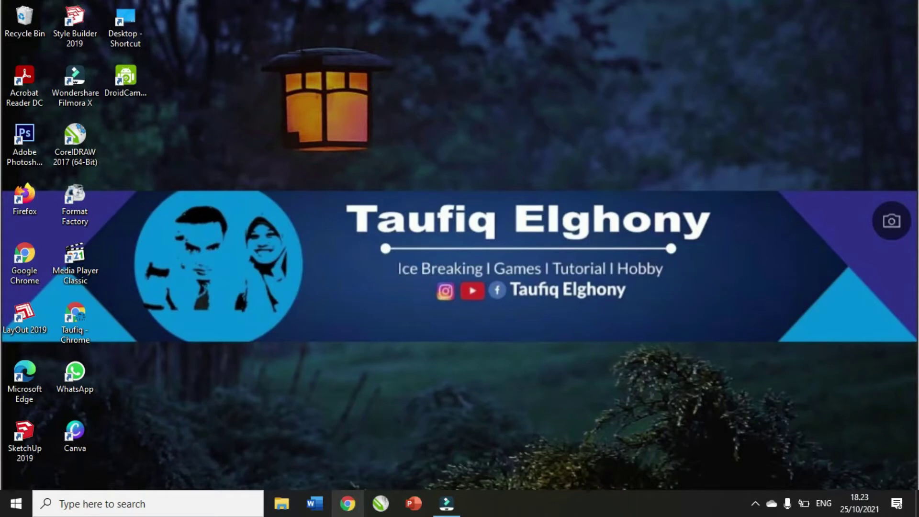
In Google Chrome, search YouTube for "my bell" followed by the channel owner's name.
{"action": "left_click", "coordinate": [348, 504]}
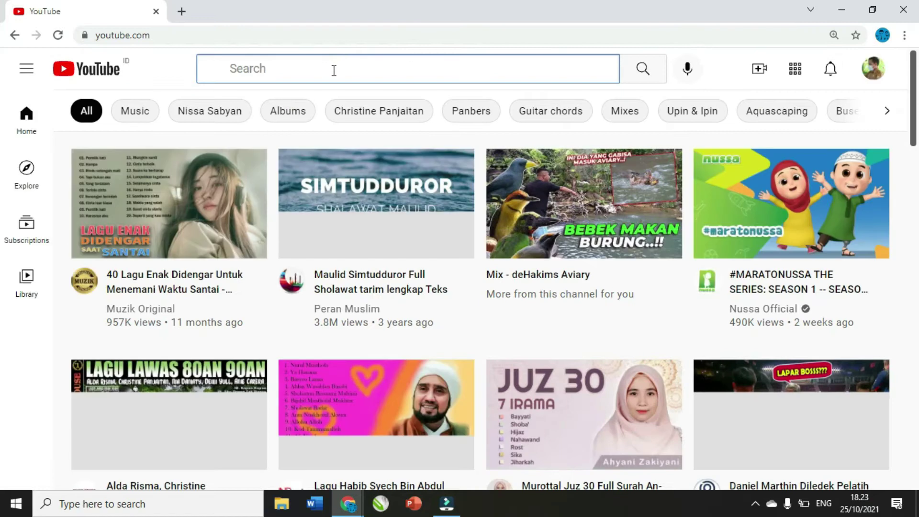
{"action": "type", "text": "my bell ta"}
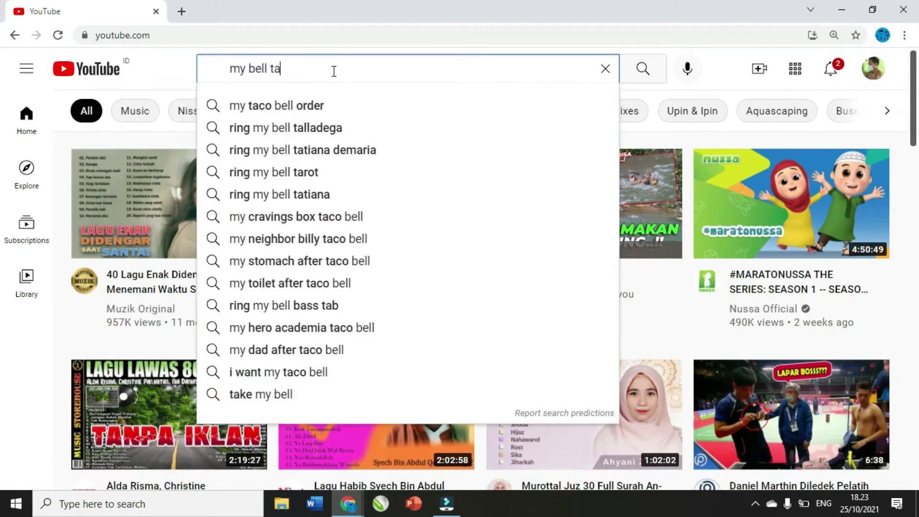
{"action": "type", "text": "ufiq "}
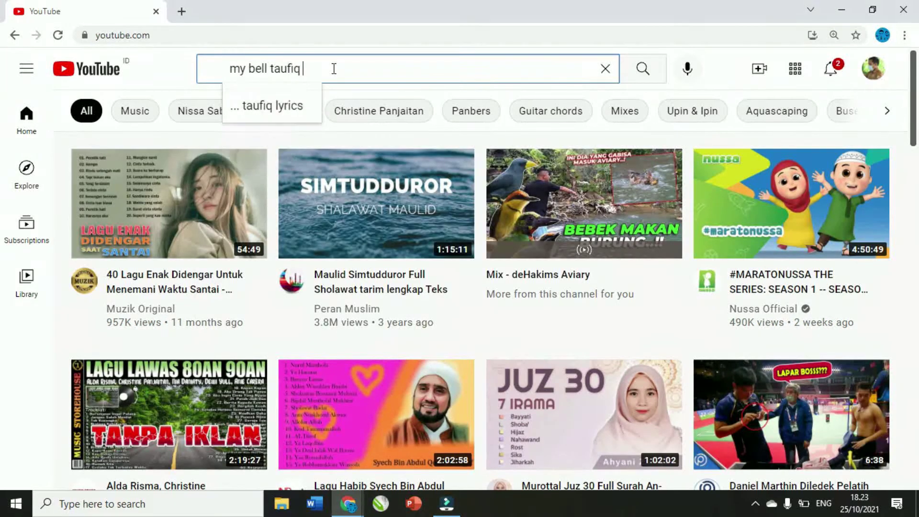
{"action": "type", "text": "elghony"}
{"action": "key", "text": "Return"}
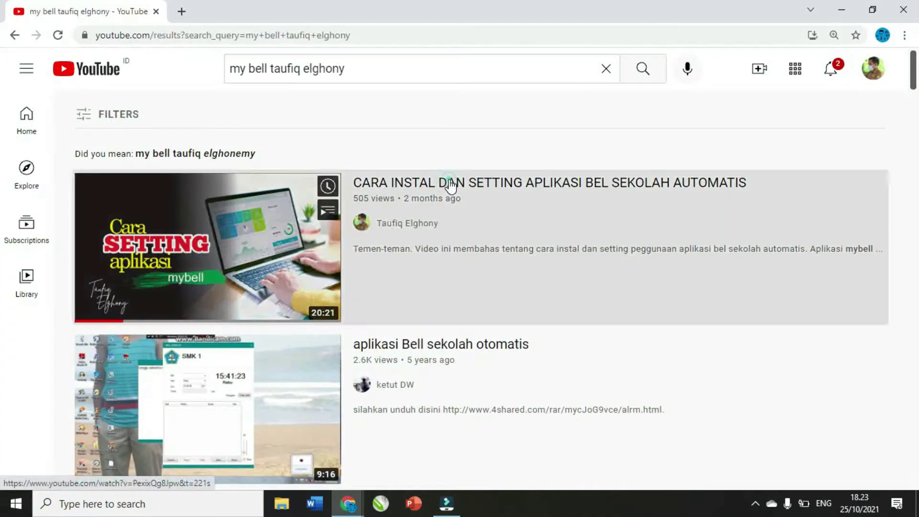
Open the video "CARA INSTAL DAN SETTING APLIKASI BEL SEKOLAH AUTOMATIS", pause playback and expand its full description.
{"action": "left_click", "coordinate": [450, 184]}
{"action": "scroll", "coordinate": [448, 179], "scroll_direction": "down", "scroll_amount": 3}
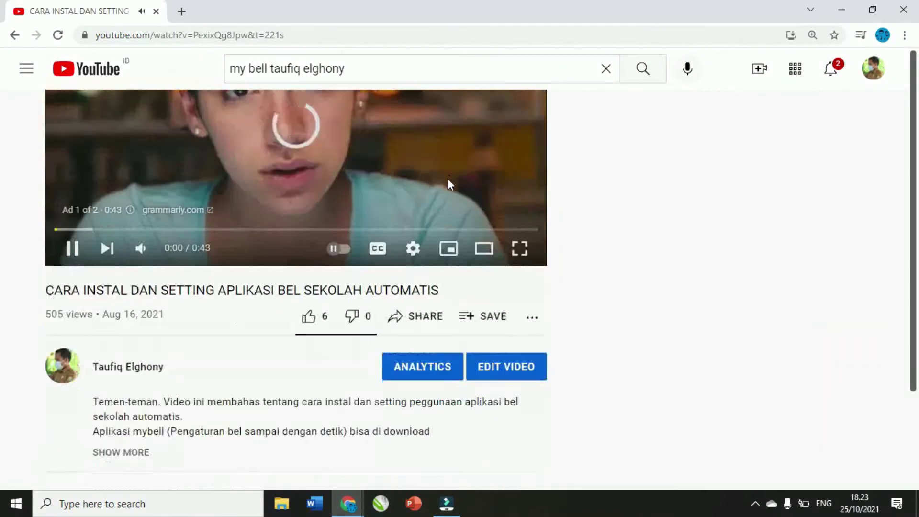
{"action": "left_click", "coordinate": [280, 145]}
{"action": "scroll", "coordinate": [268, 191], "scroll_direction": "down", "scroll_amount": 2}
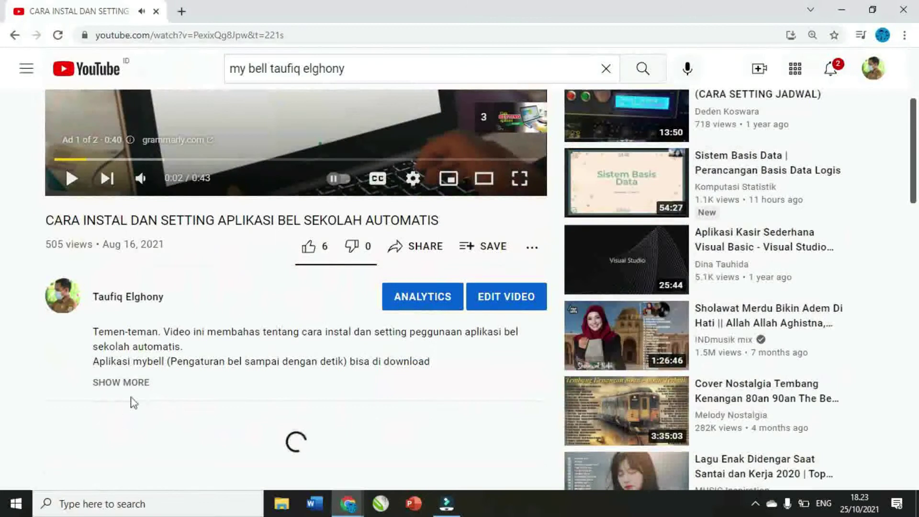
{"action": "left_click", "coordinate": [134, 383]}
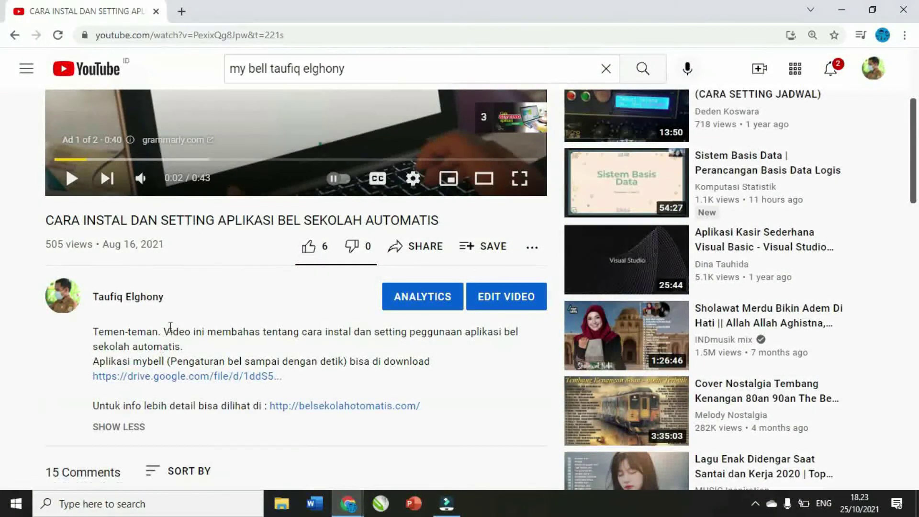
Open the belsekolahotomatis.com link from the video description and go to the site's Tanya Jawab page.
{"action": "scroll", "coordinate": [279, 297], "scroll_direction": "down", "scroll_amount": 3}
{"action": "left_click", "coordinate": [302, 272]}
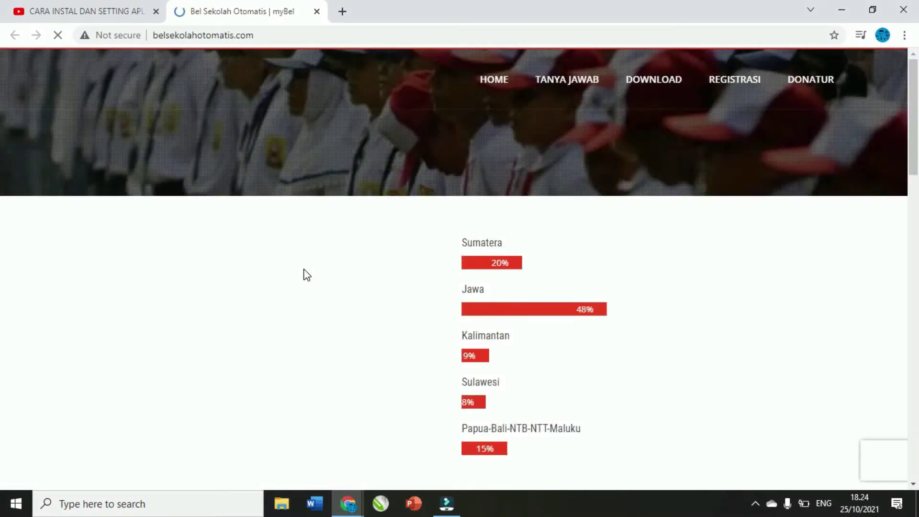
{"action": "left_click", "coordinate": [119, 2]}
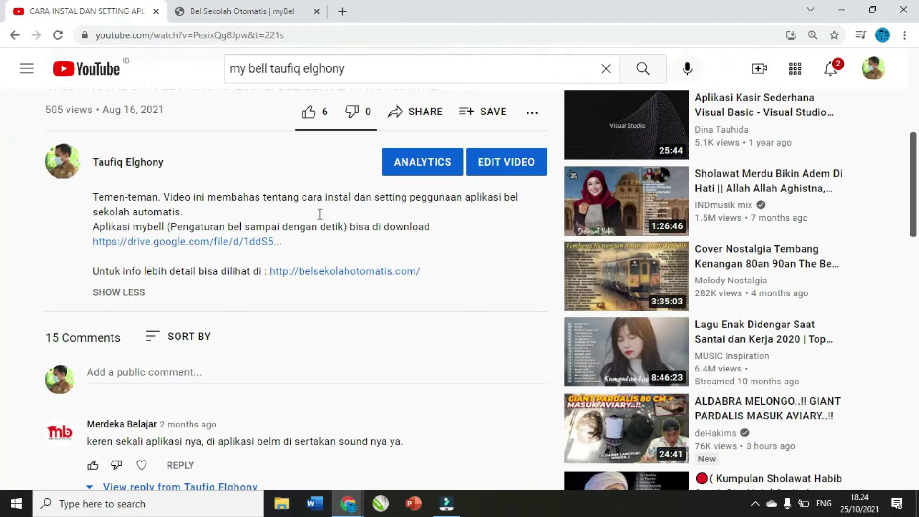
{"action": "left_click", "coordinate": [293, 5]}
{"action": "left_click", "coordinate": [567, 85]}
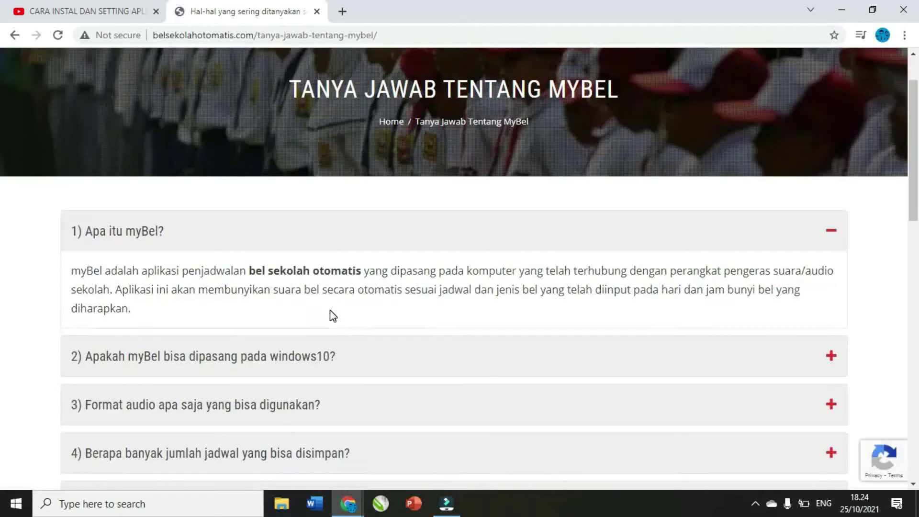
Browse the myBel questions and expand question 6 about the bell not ringing on the created schedule.
{"action": "scroll", "coordinate": [330, 314], "scroll_direction": "down", "scroll_amount": 3}
{"action": "scroll", "coordinate": [330, 314], "scroll_direction": "down", "scroll_amount": 3}
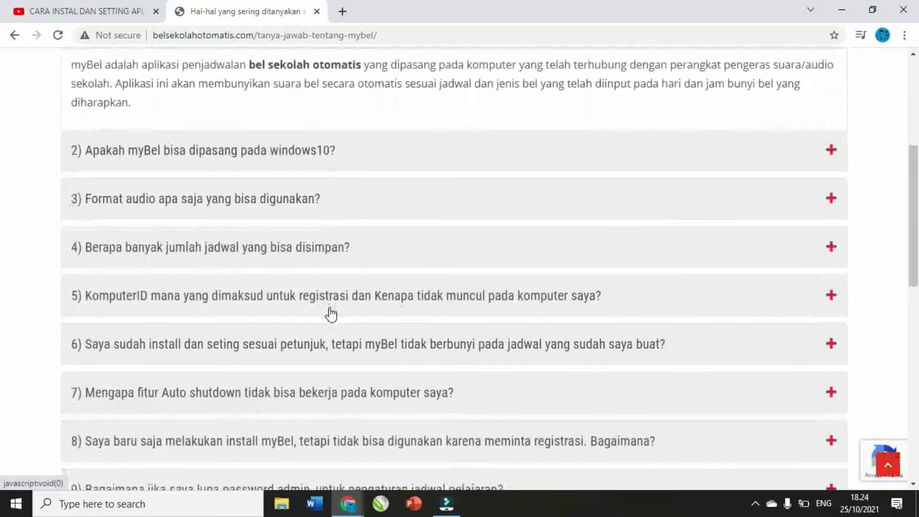
{"action": "scroll", "coordinate": [330, 311], "scroll_direction": "down", "scroll_amount": 3}
{"action": "scroll", "coordinate": [236, 261], "scroll_direction": "up", "scroll_amount": 1}
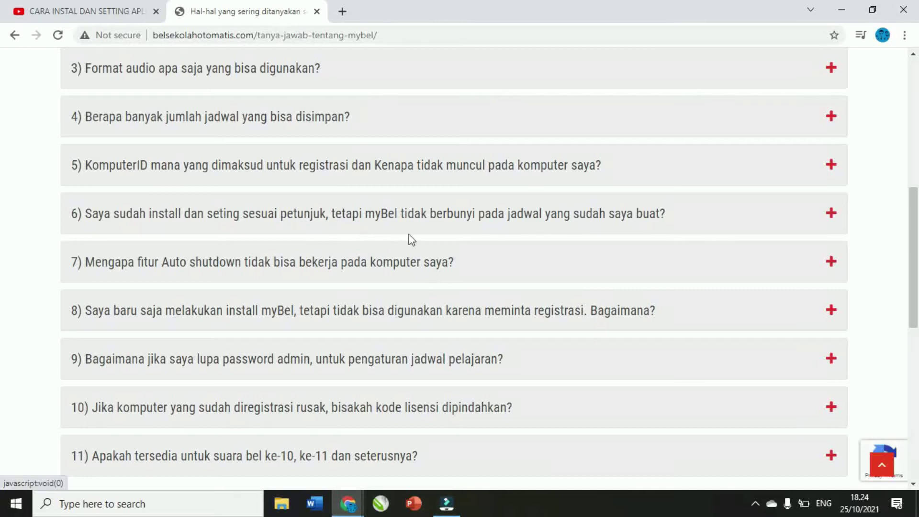
{"action": "left_click", "coordinate": [493, 225]}
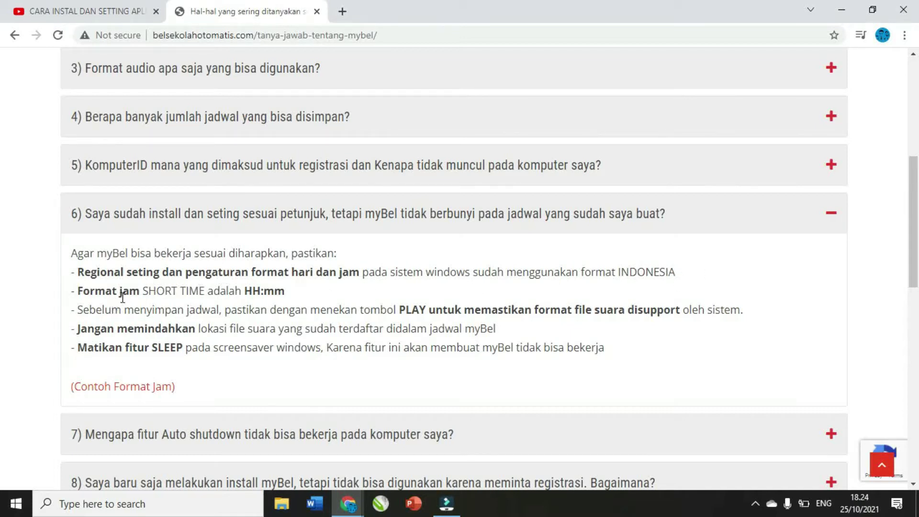
Highlight the answer's points on the HH:mm time format, not moving sound files and turning off SLEEP while reading them.
{"action": "left_click_drag", "start_coordinate": [244, 292], "coordinate": [284, 292]}
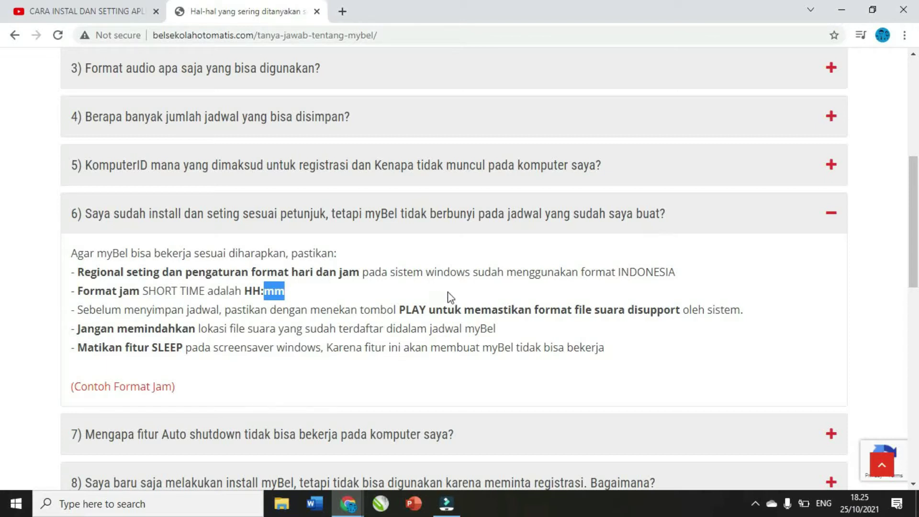
{"action": "left_click_drag", "start_coordinate": [87, 329], "coordinate": [191, 329]}
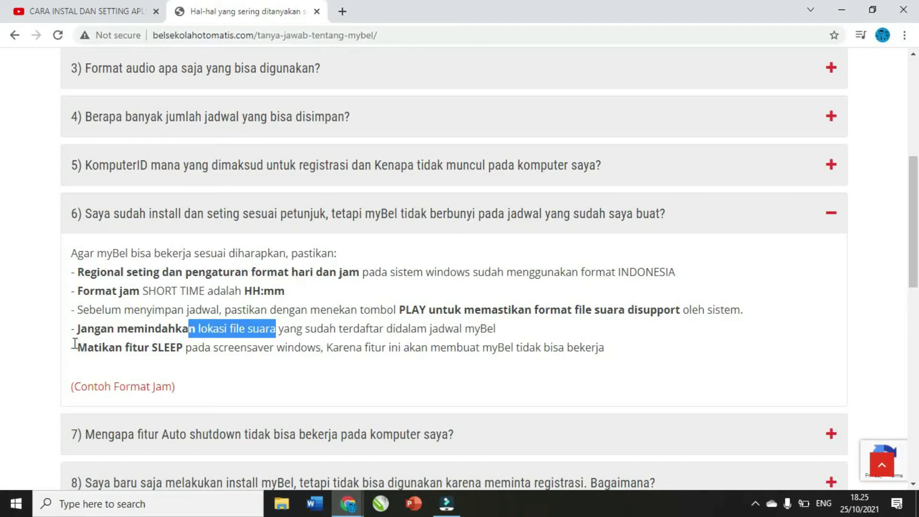
{"action": "left_click_drag", "start_coordinate": [78, 348], "coordinate": [272, 354]}
{"action": "left_click", "coordinate": [272, 354]}
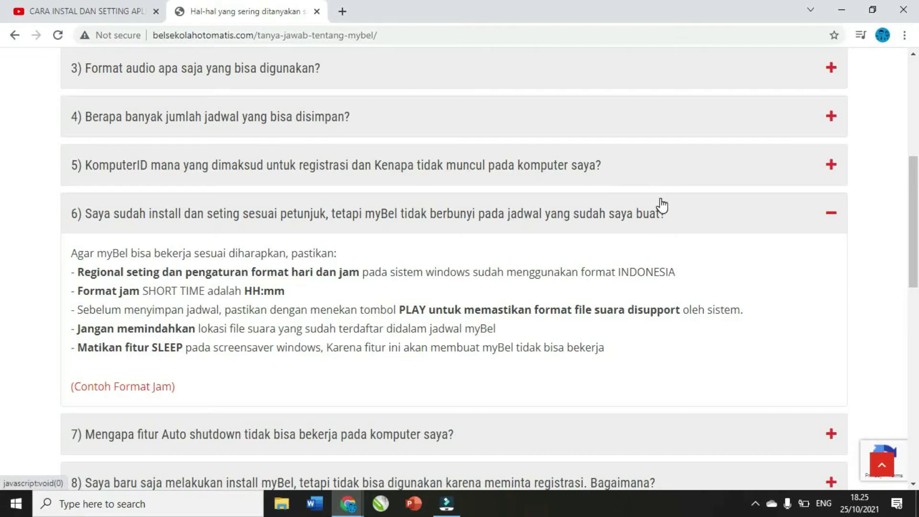
{"action": "left_click", "coordinate": [835, 12]}
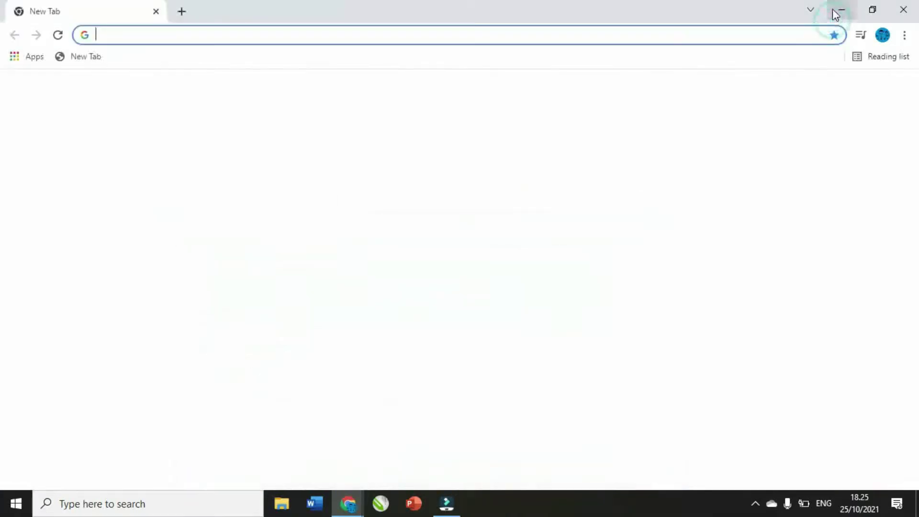
{"action": "left_click", "coordinate": [832, 10]}
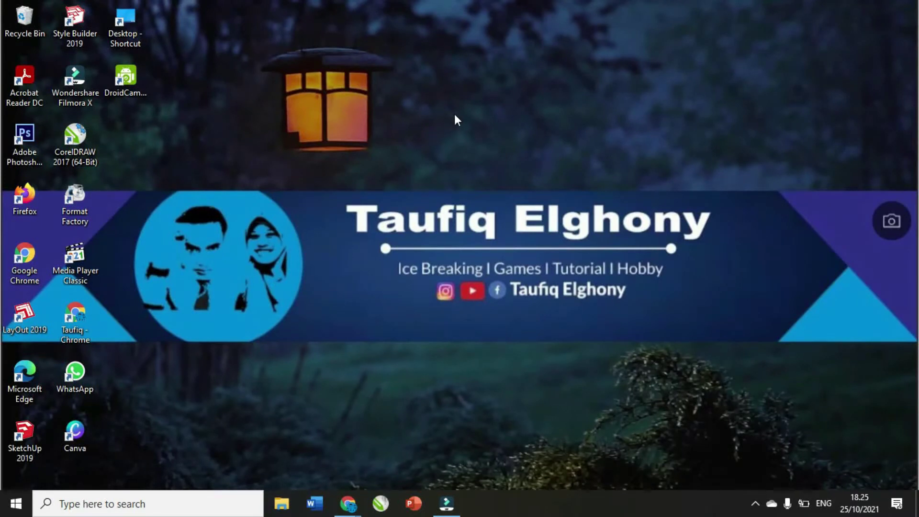
{"action": "left_click", "coordinate": [446, 503]}
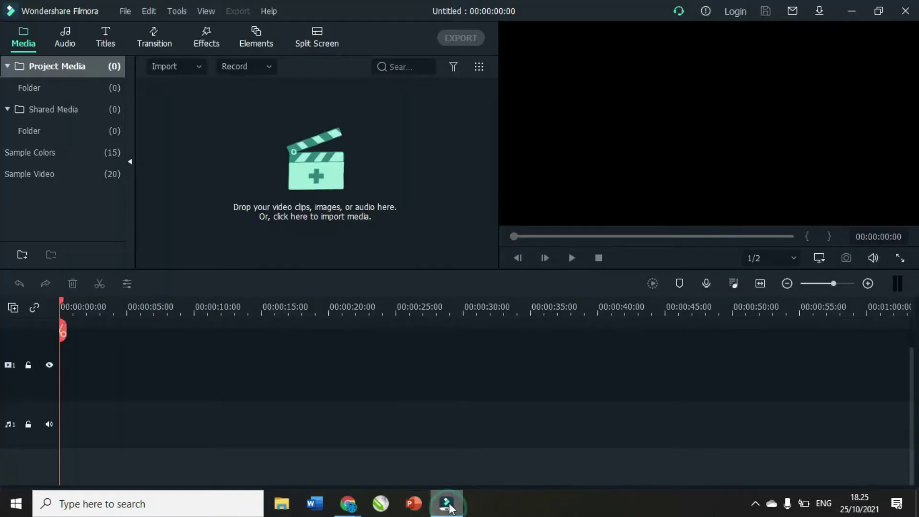
{"action": "left_click", "coordinate": [352, 509]}
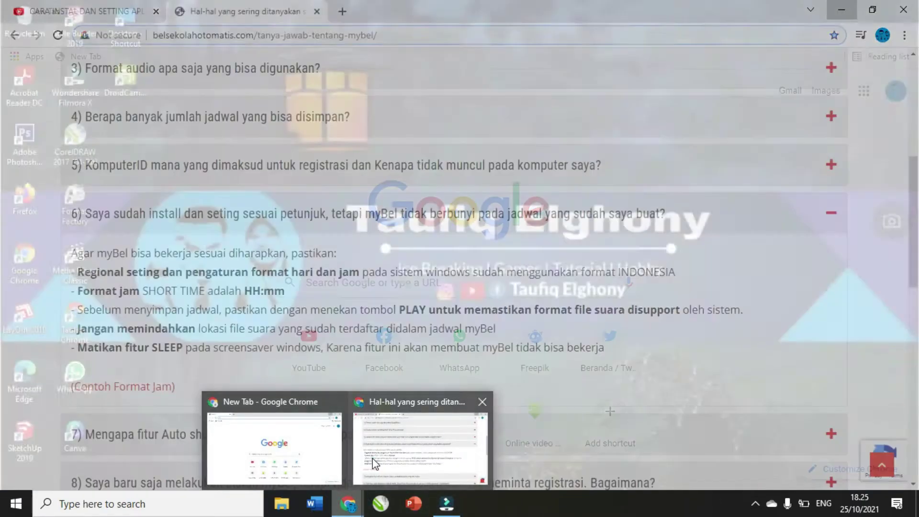
{"action": "left_click", "coordinate": [373, 458]}
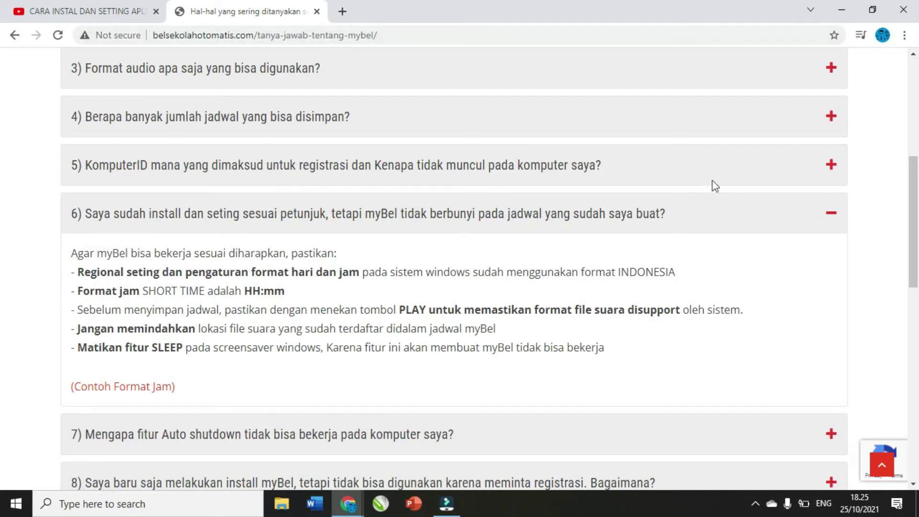
Open the "Contoh Format Jam" example image, enlarge it and examine the calendar, date and time format settings.
{"action": "left_click", "coordinate": [115, 387]}
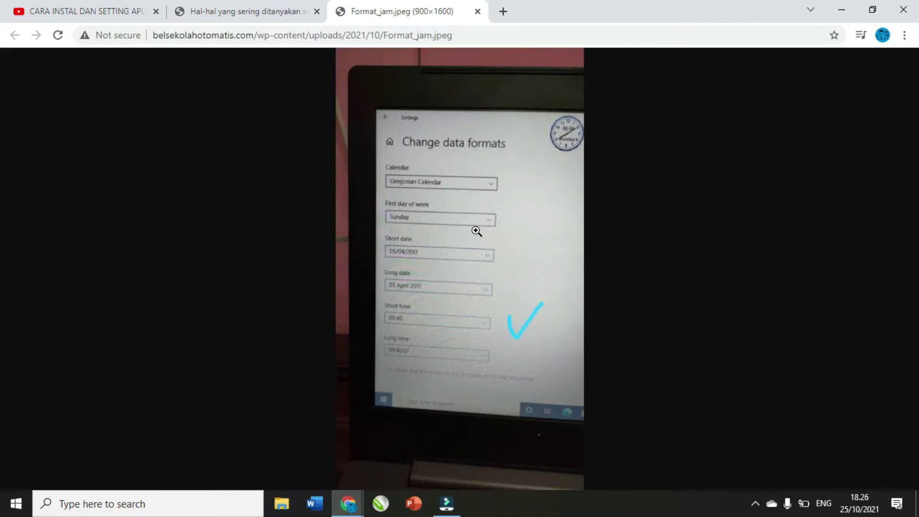
{"action": "left_click", "coordinate": [510, 326]}
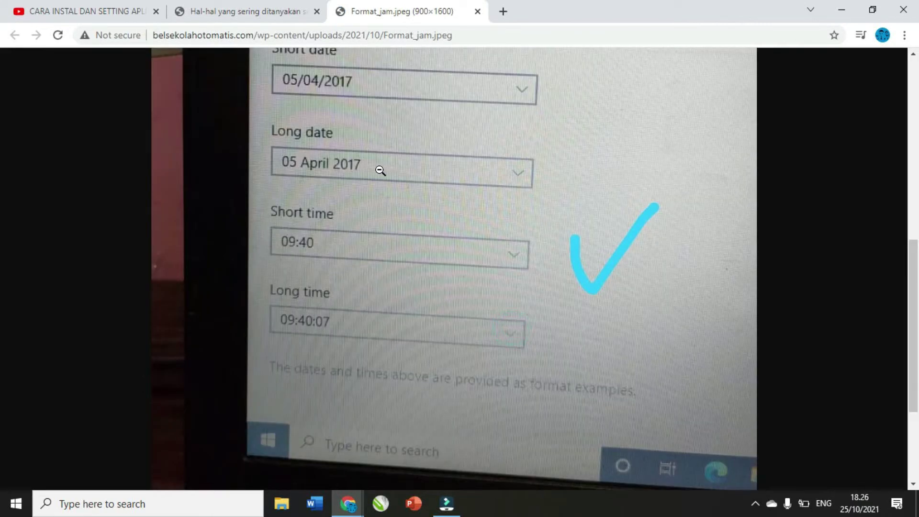
{"action": "scroll", "coordinate": [468, 185], "scroll_direction": "up", "scroll_amount": 4}
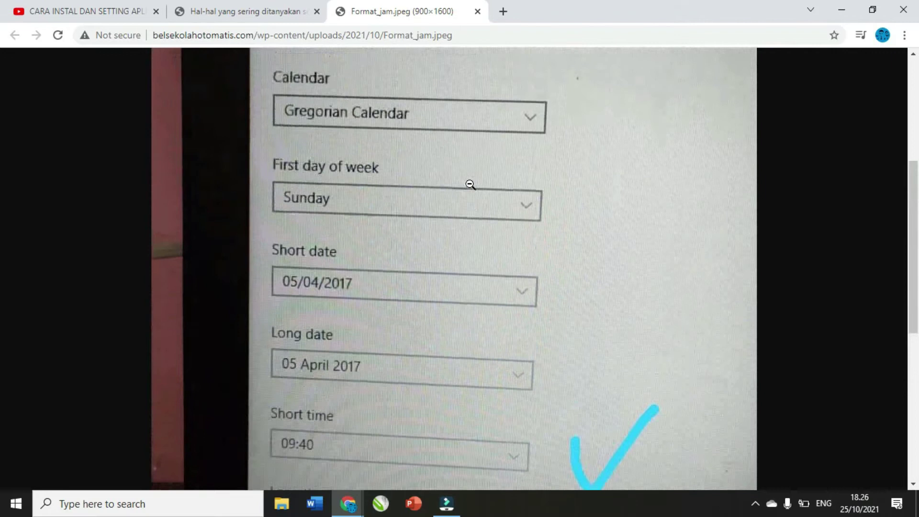
{"action": "scroll", "coordinate": [470, 185], "scroll_direction": "up", "scroll_amount": 2}
{"action": "scroll", "coordinate": [469, 184], "scroll_direction": "down", "scroll_amount": 5}
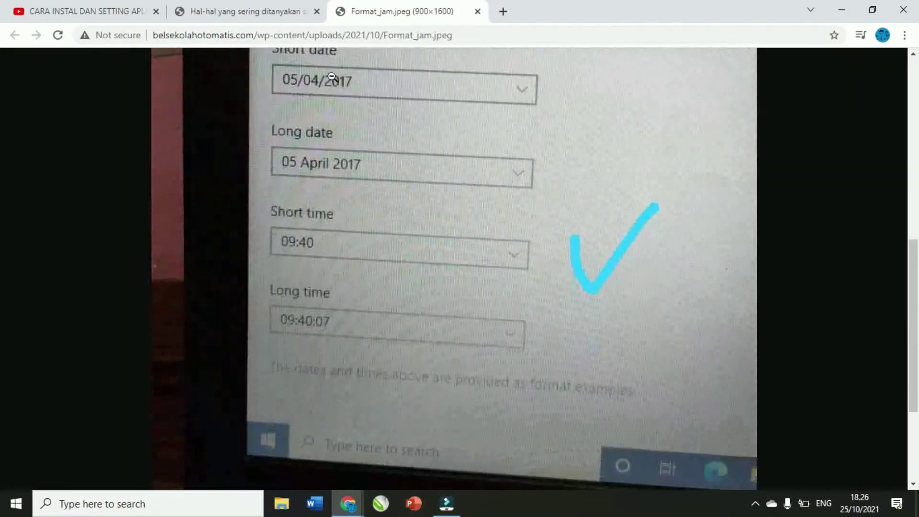
Return to the YouTube video and download Setup myBel3.8.exe from its Google Drive link, accepting the virus scan warning.
{"action": "left_click", "coordinate": [218, 10]}
{"action": "left_click", "coordinate": [105, 8]}
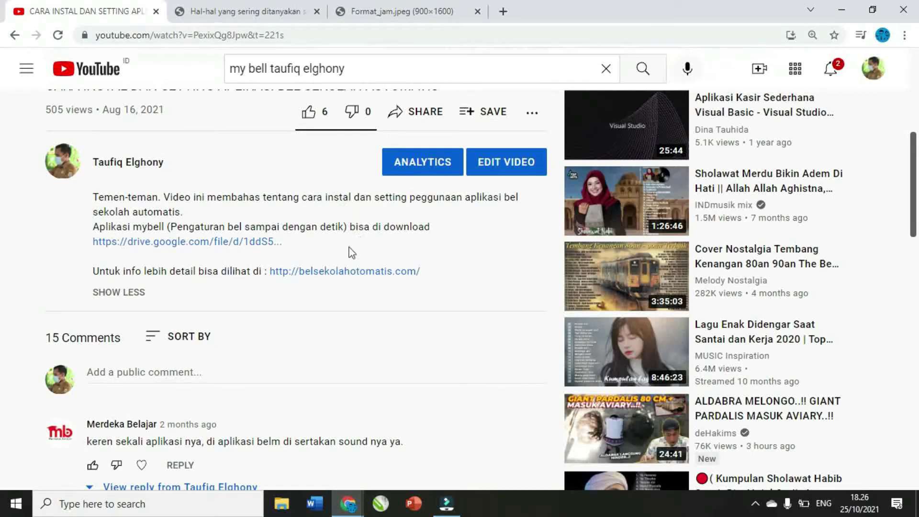
{"action": "scroll", "coordinate": [348, 246], "scroll_direction": "up", "scroll_amount": 1}
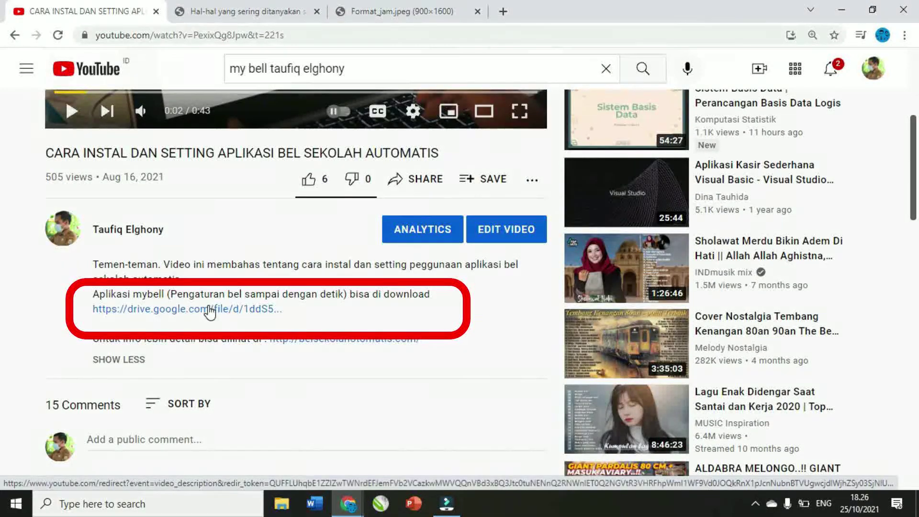
{"action": "left_click", "coordinate": [208, 309]}
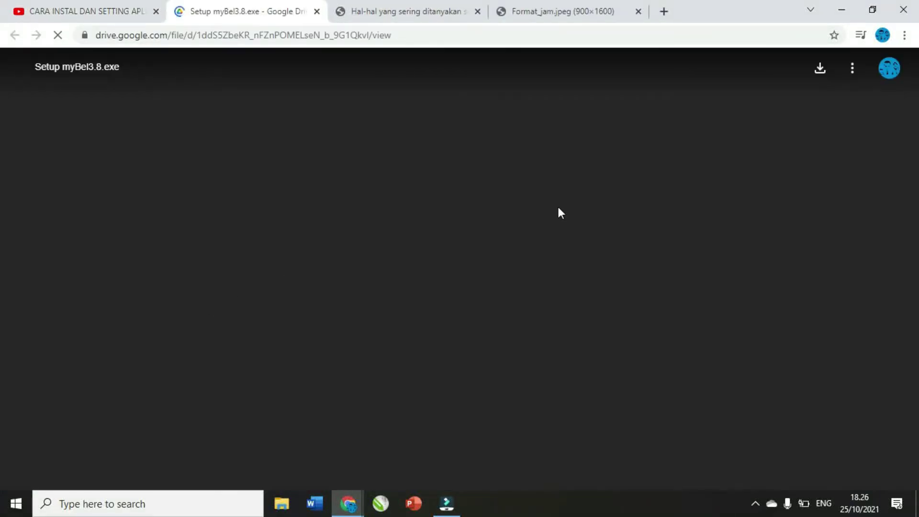
{"action": "left_click", "coordinate": [818, 71]}
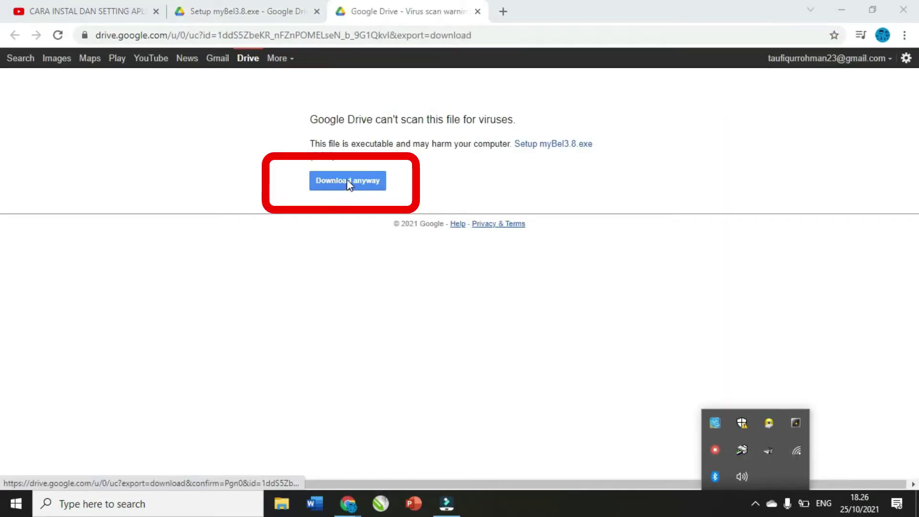
{"action": "left_click", "coordinate": [347, 183]}
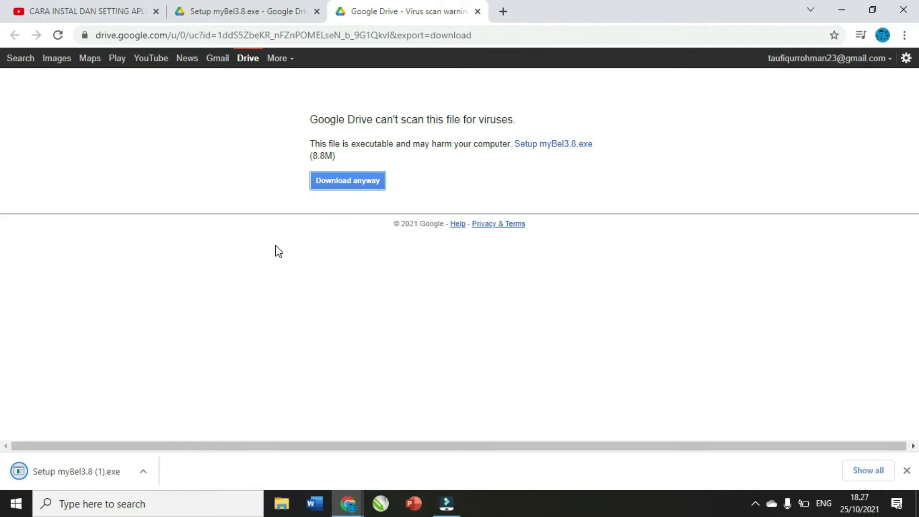
Show the downloaded file Setup myBel3.8 (1).exe in its containing folder.
{"action": "left_click", "coordinate": [144, 473]}
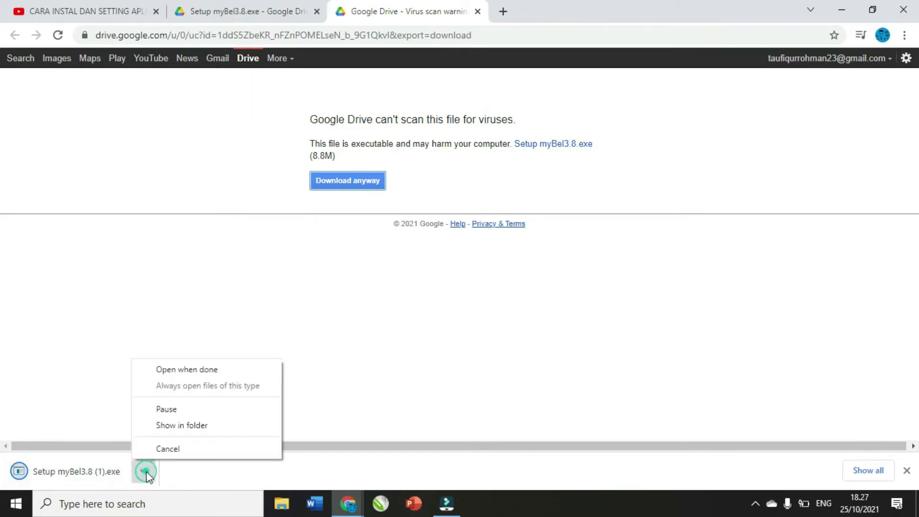
{"action": "left_click", "coordinate": [168, 424]}
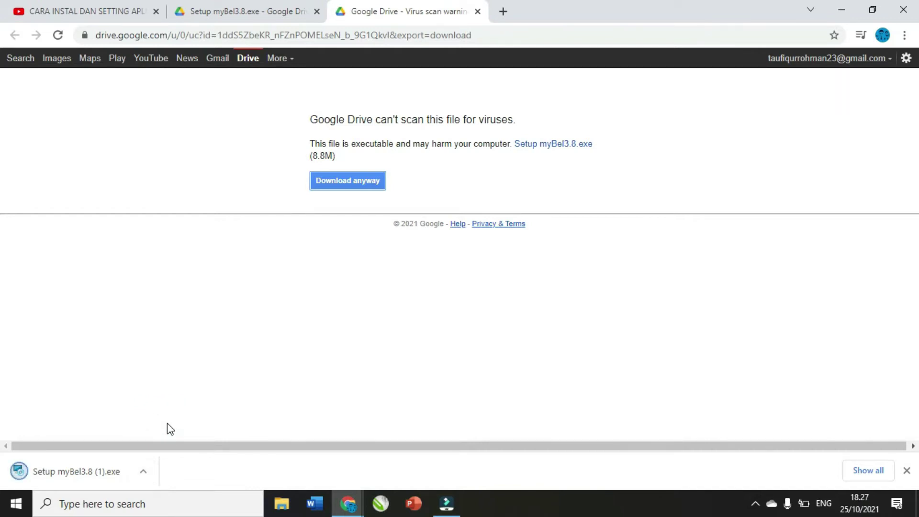
{"action": "left_click", "coordinate": [144, 472]}
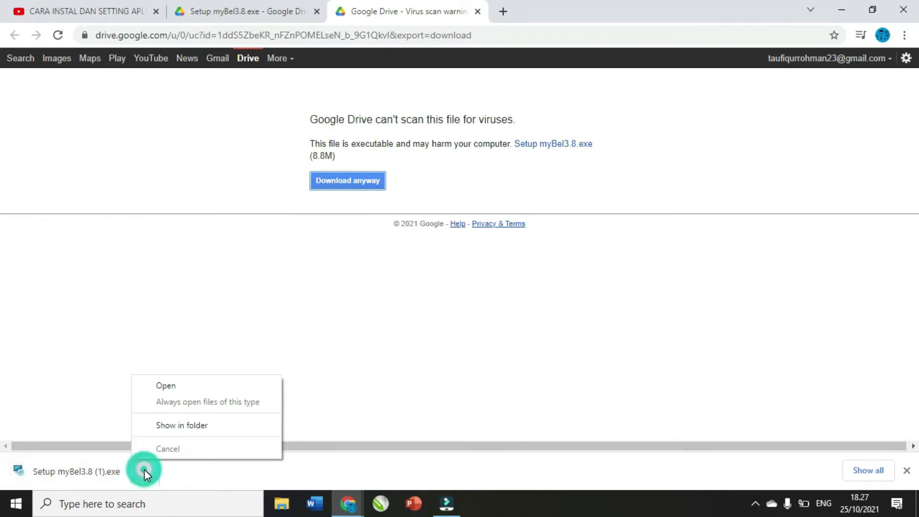
{"action": "left_click", "coordinate": [167, 429]}
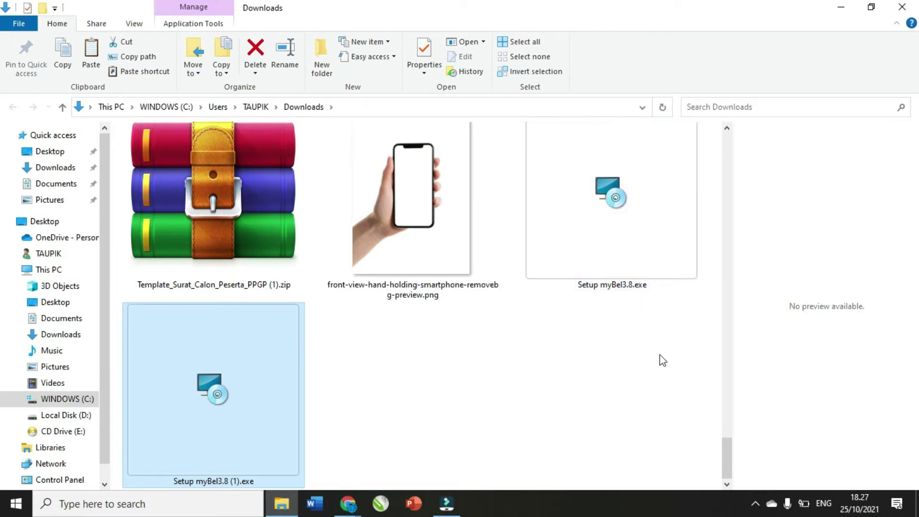
Run Setup myBel3.8 (1).exe as administrator, install myBel into C:\Program Files (x86)\myBel\ and finish the setup.
{"action": "right_click", "coordinate": [215, 383]}
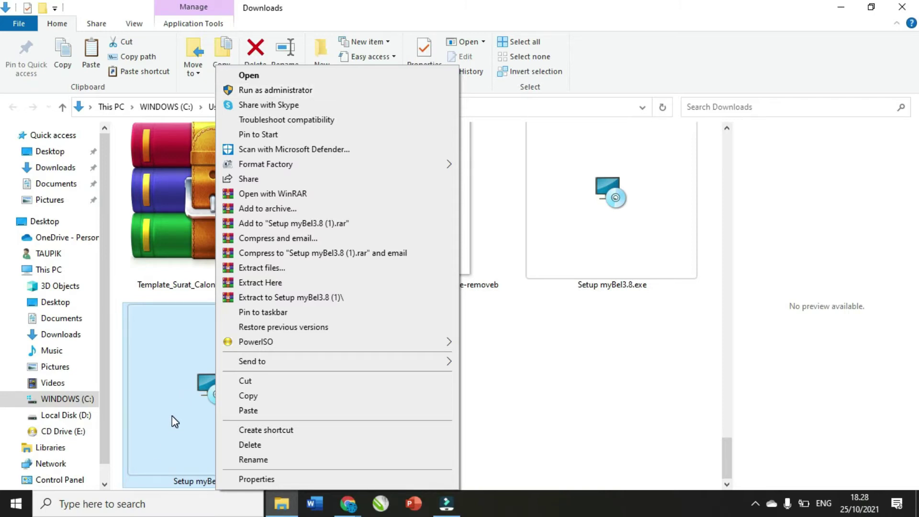
{"action": "left_click", "coordinate": [271, 90]}
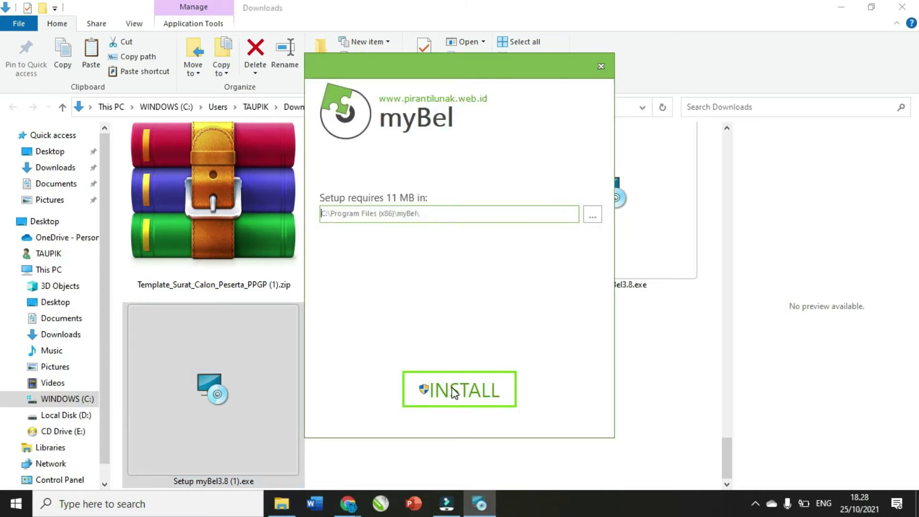
{"action": "left_click", "coordinate": [454, 408]}
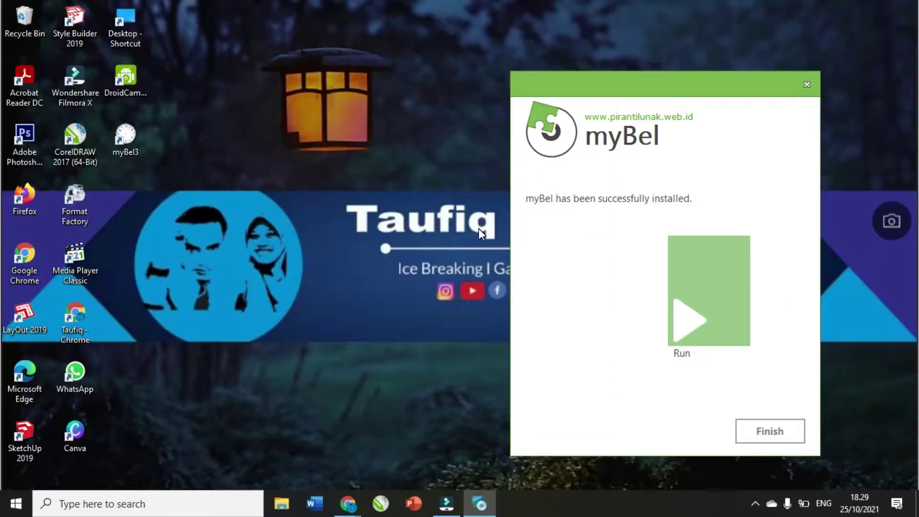
{"action": "left_click", "coordinate": [765, 431]}
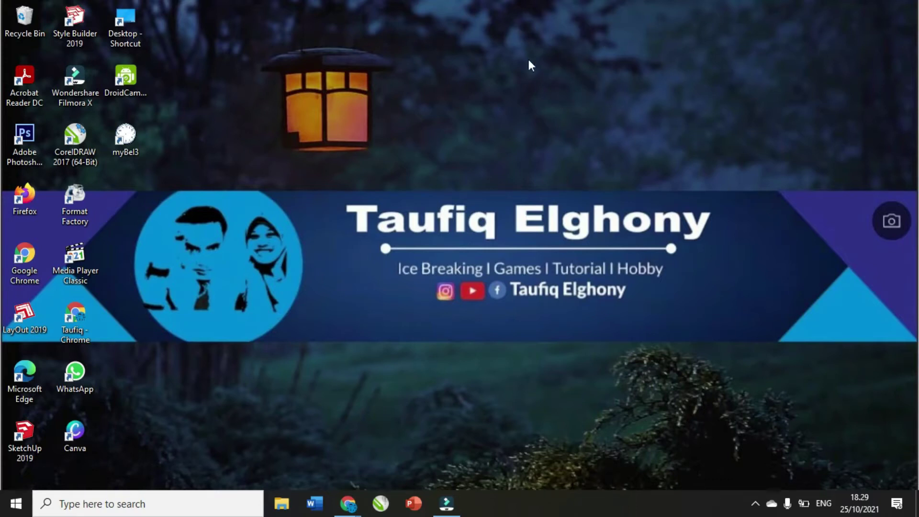
Launch myBel3 from the desktop and move its clock widget above the wallpaper's banner.
{"action": "left_click", "coordinate": [137, 139]}
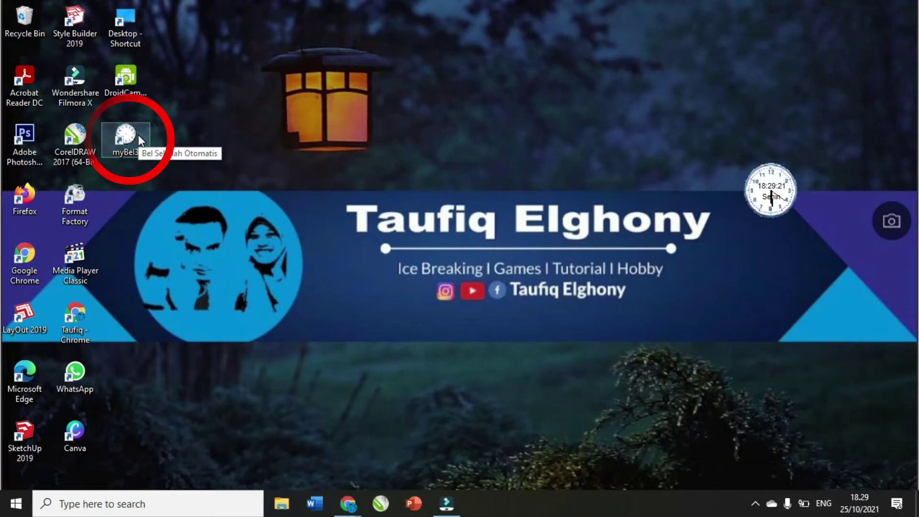
{"action": "left_click_drag", "start_coordinate": [777, 203], "coordinate": [591, 112]}
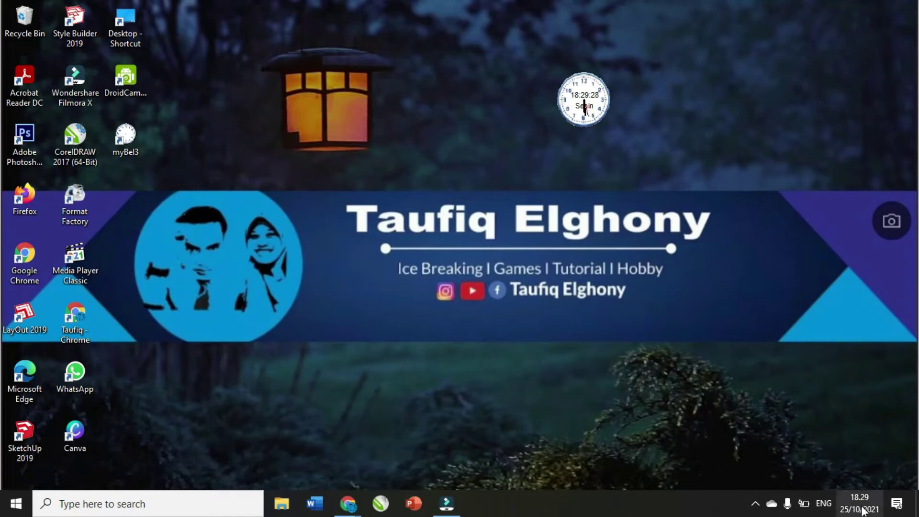
{"action": "mouse_move", "coordinate": [862, 511]}
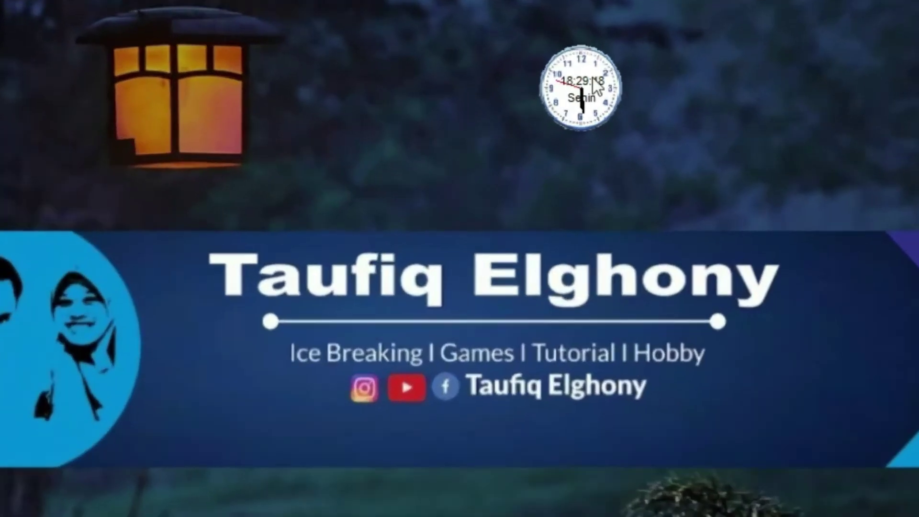
Open the myBel clock's Pengaturan window and delete all default schedule records for SEMUA HARI.
{"action": "right_click", "coordinate": [576, 86]}
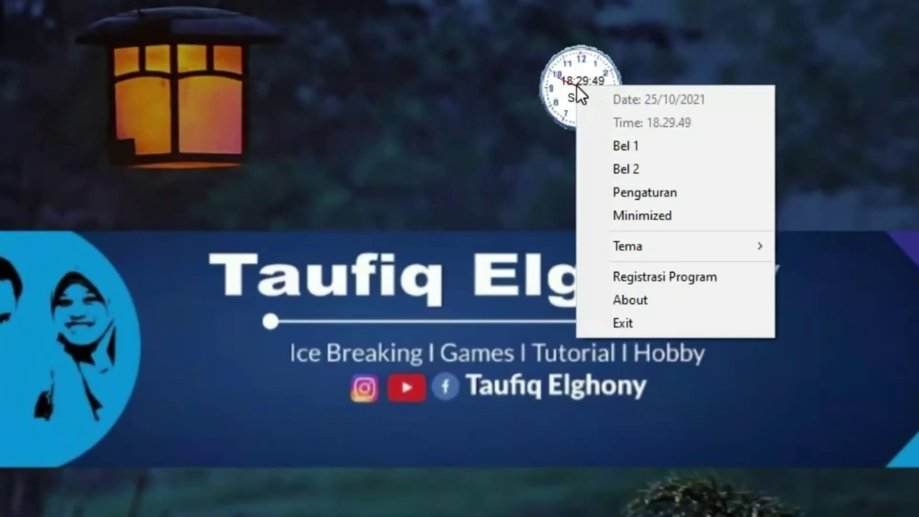
{"action": "left_click", "coordinate": [628, 191]}
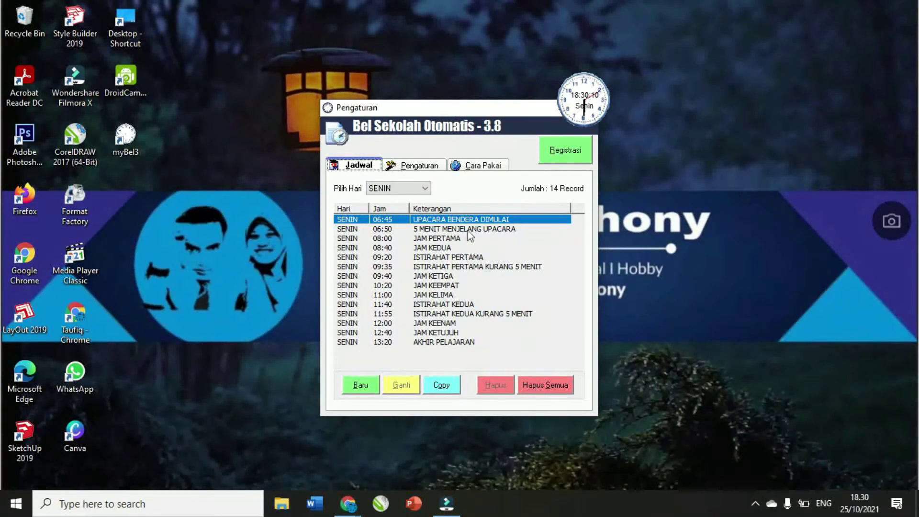
{"action": "left_click", "coordinate": [415, 189]}
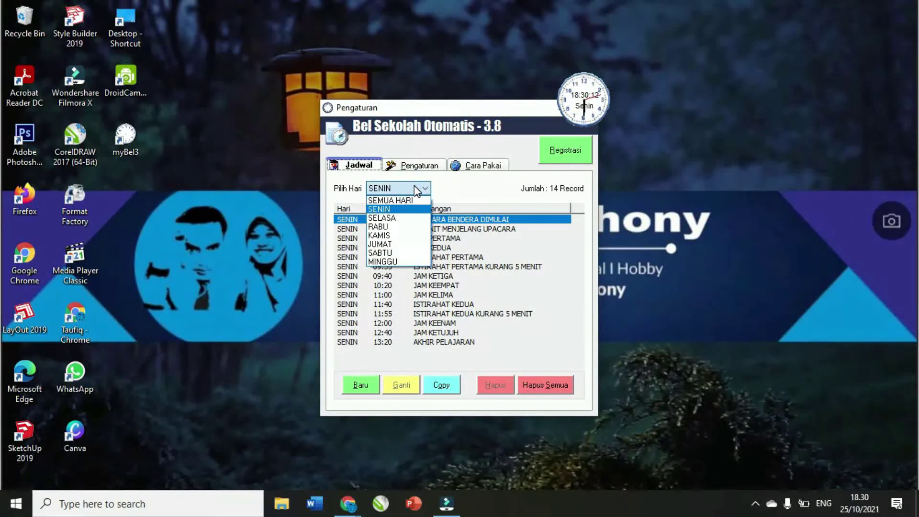
{"action": "left_click", "coordinate": [445, 200]}
{"action": "left_click", "coordinate": [414, 188]}
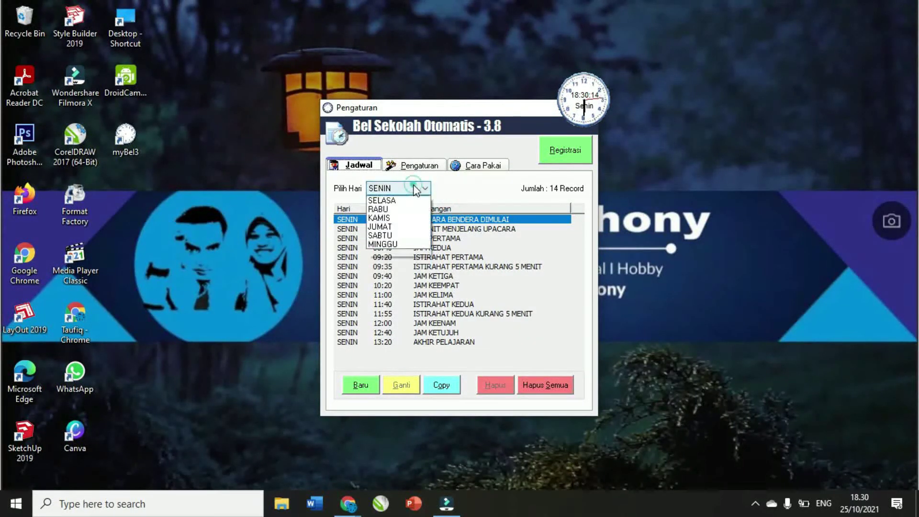
{"action": "left_click", "coordinate": [401, 201]}
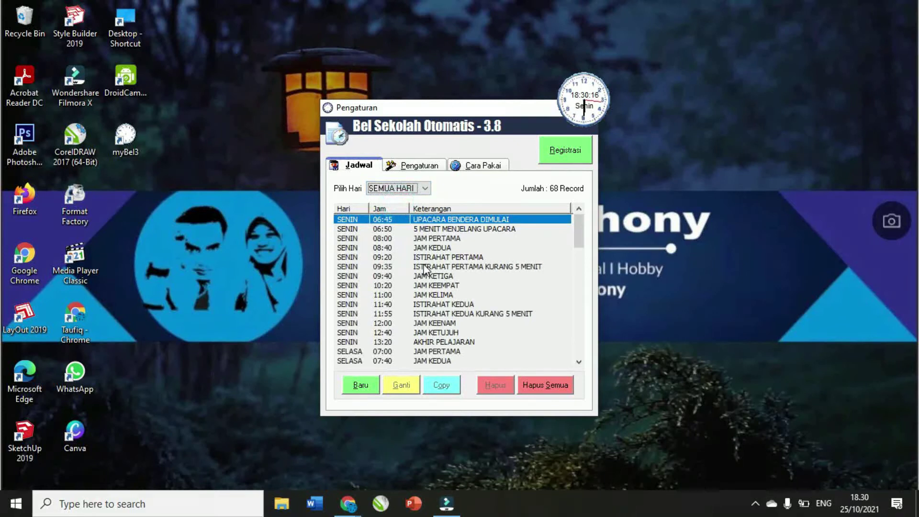
{"action": "scroll", "coordinate": [423, 268], "scroll_direction": "down", "scroll_amount": 17}
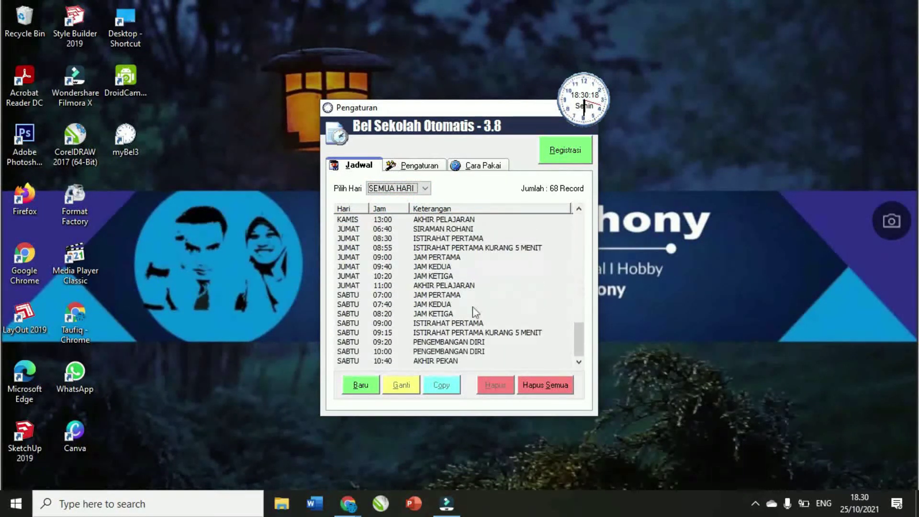
{"action": "left_click", "coordinate": [532, 384]}
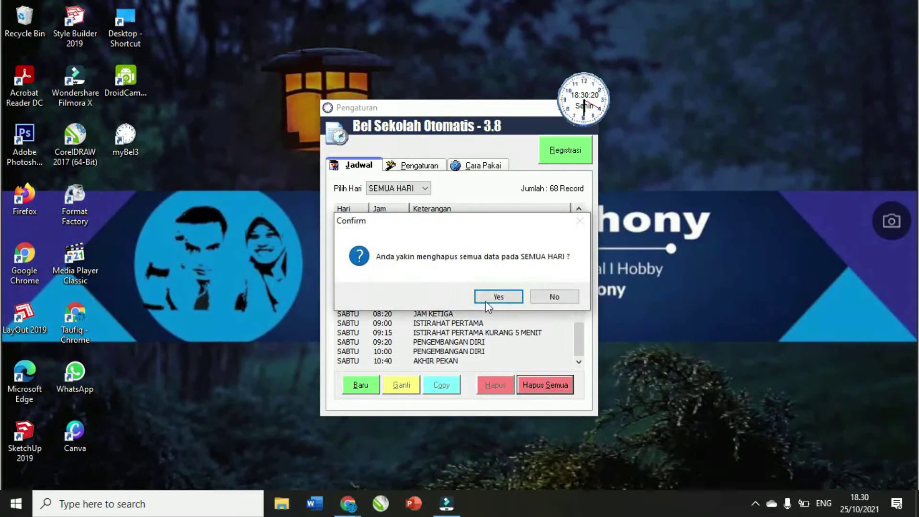
{"action": "left_click", "coordinate": [486, 298]}
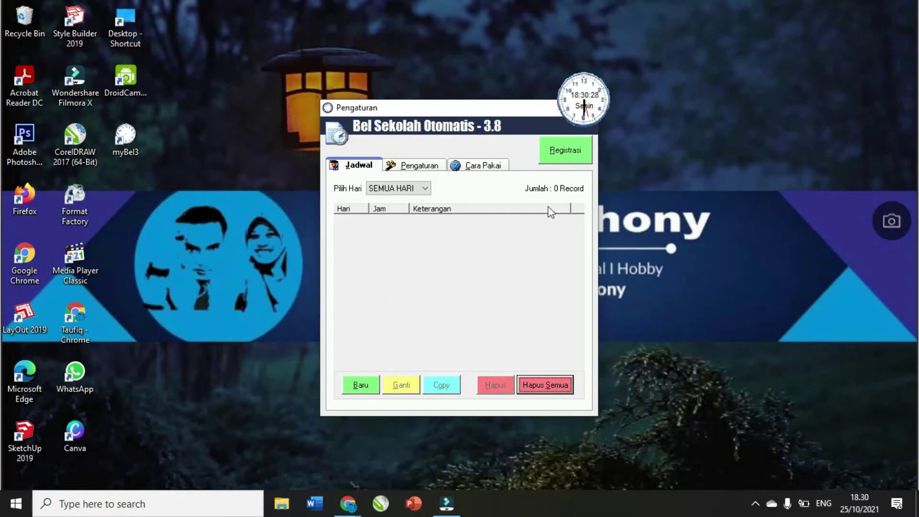
Start a new bell schedule entry for SENIN through SABTU, leaving MINGGU out.
{"action": "left_click", "coordinate": [365, 388]}
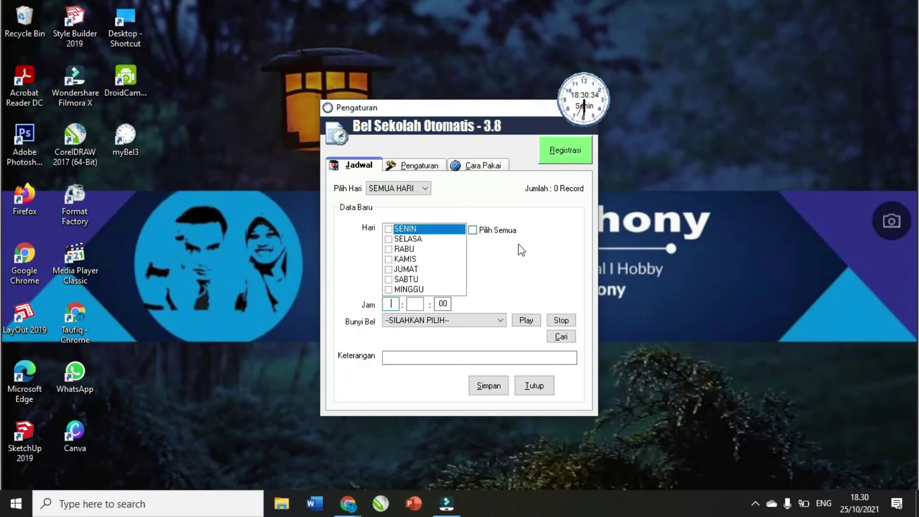
{"action": "left_click", "coordinate": [472, 231]}
{"action": "left_click", "coordinate": [472, 231]}
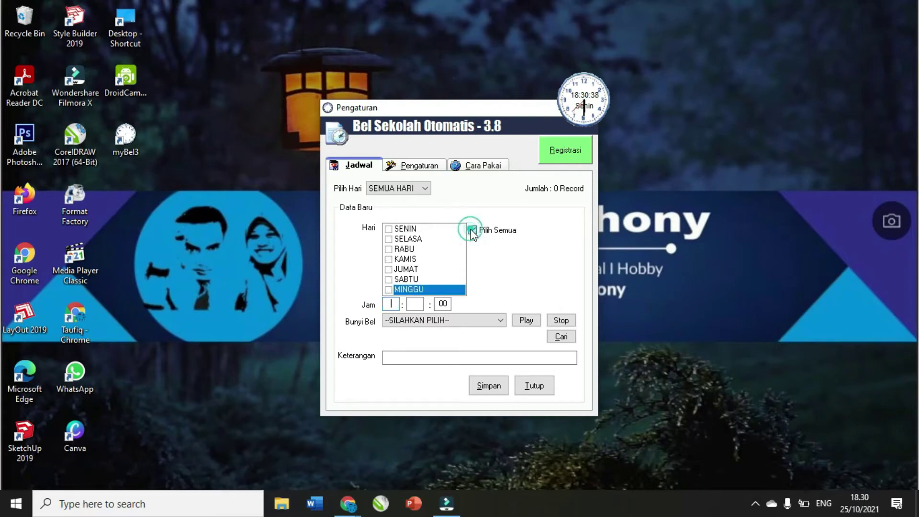
{"action": "left_click", "coordinate": [388, 228]}
{"action": "left_click", "coordinate": [389, 239]}
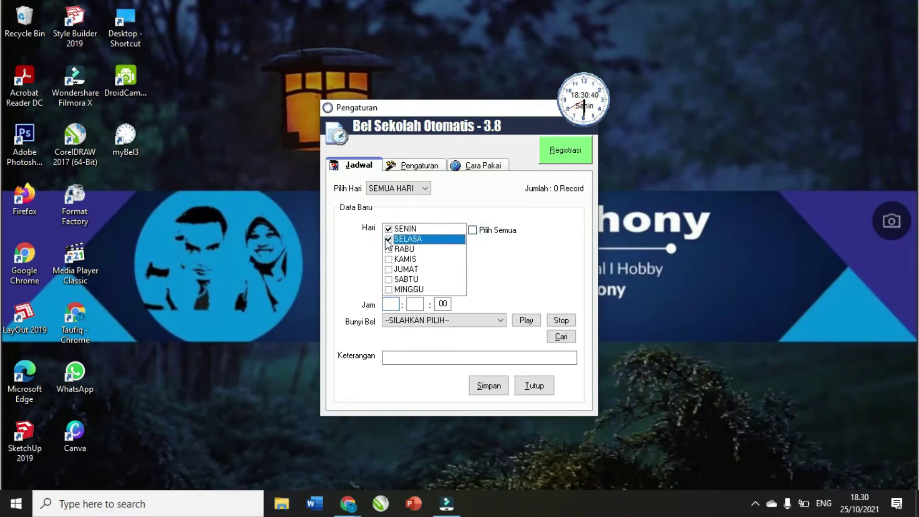
{"action": "left_click", "coordinate": [388, 249]}
{"action": "left_click", "coordinate": [388, 259]}
{"action": "left_click", "coordinate": [389, 269]}
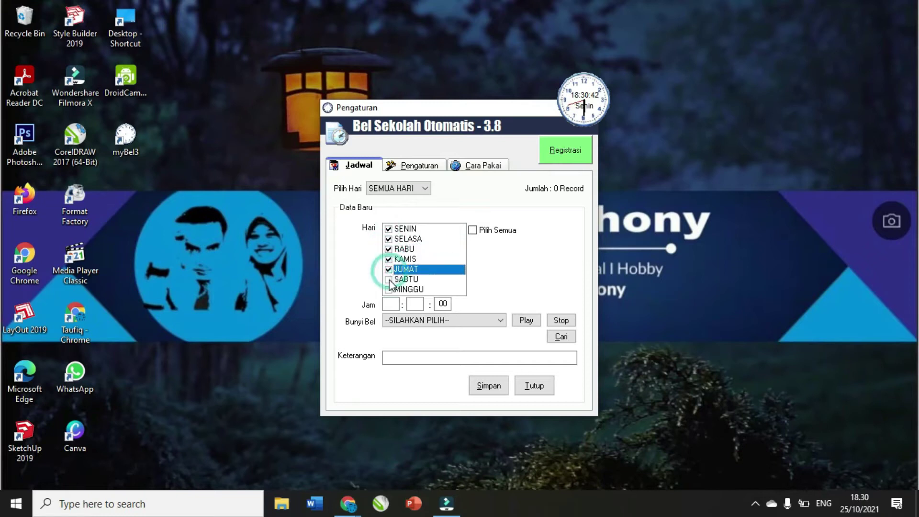
{"action": "left_click", "coordinate": [389, 280]}
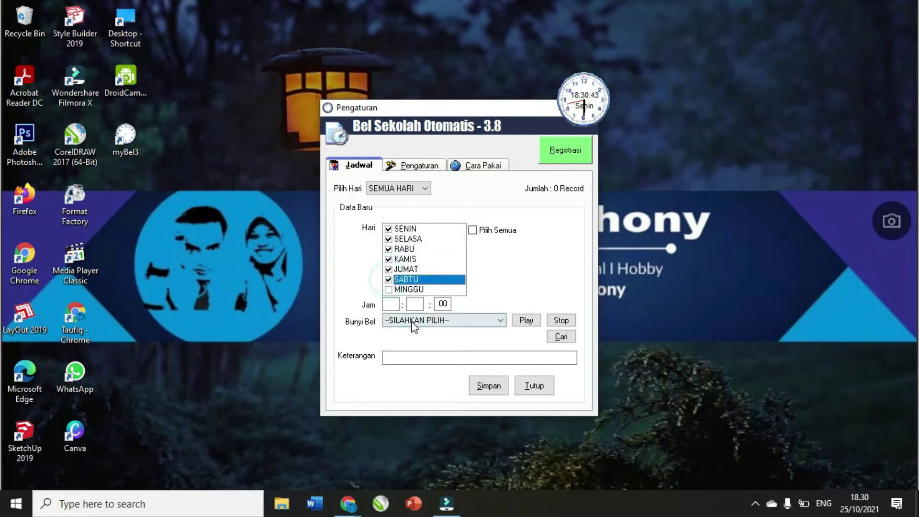
{"action": "left_click", "coordinate": [391, 290]}
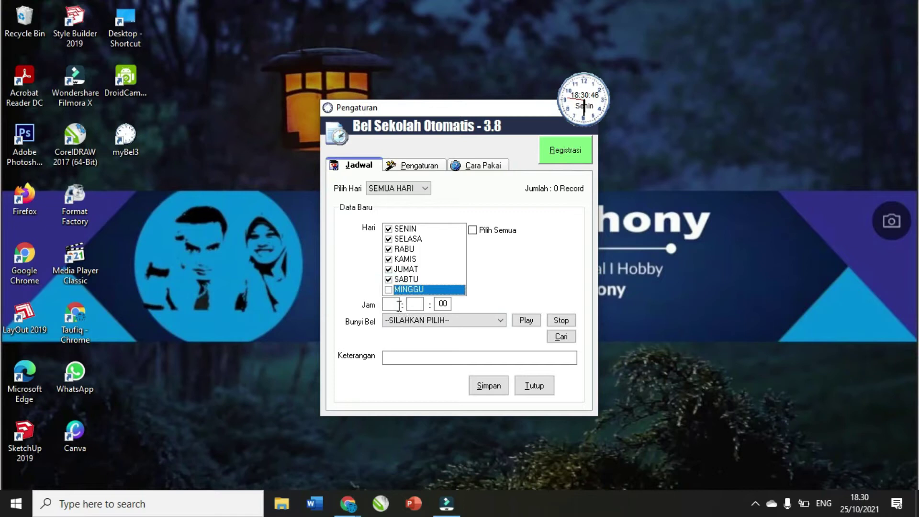
Set the entry's time to 07:55:00 with the bell sound 5 Menit Pelajaran ke 1.mp3, and preview the sound.
{"action": "left_click", "coordinate": [397, 304]}
{"action": "type", "text": "07"}
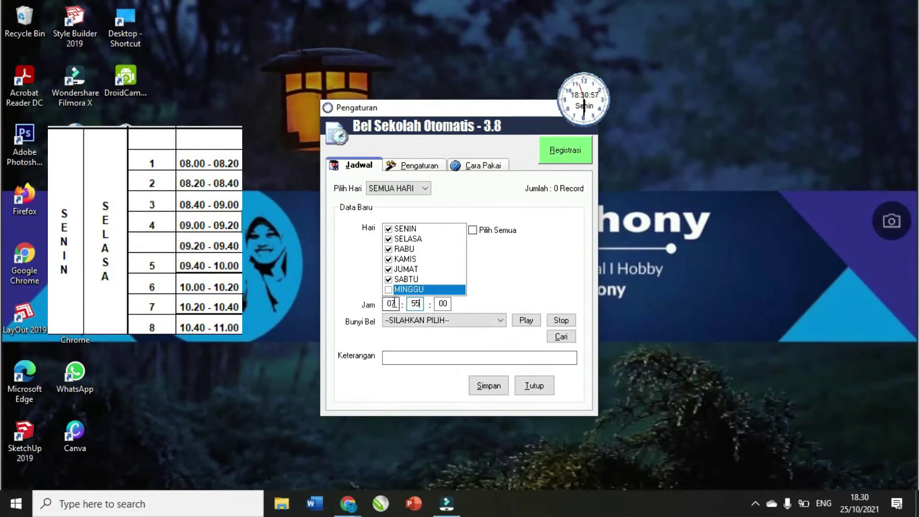
{"action": "left_click", "coordinate": [442, 320]}
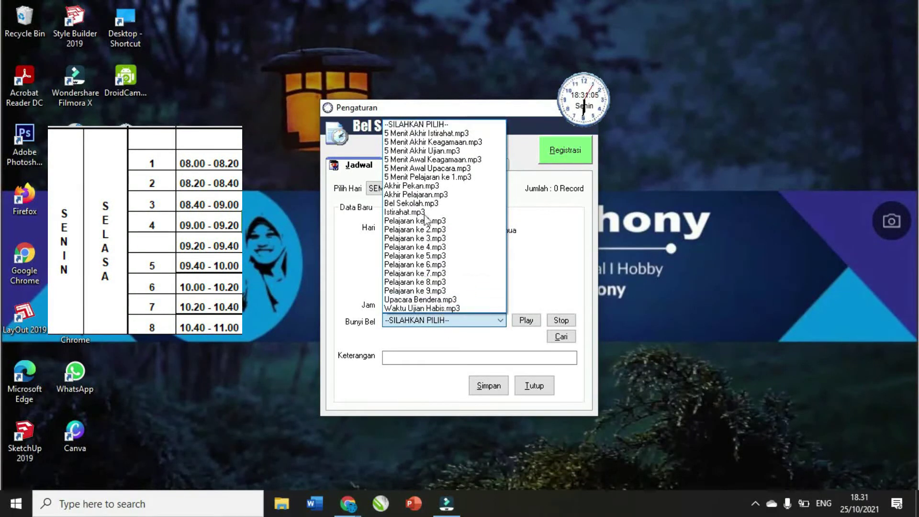
{"action": "left_click", "coordinate": [424, 178]}
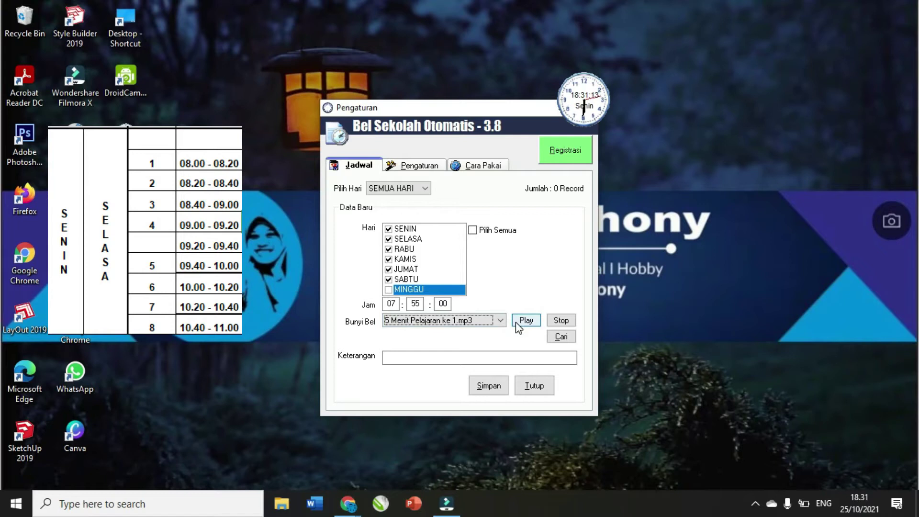
{"action": "left_click", "coordinate": [491, 320]}
{"action": "left_click", "coordinate": [432, 178]}
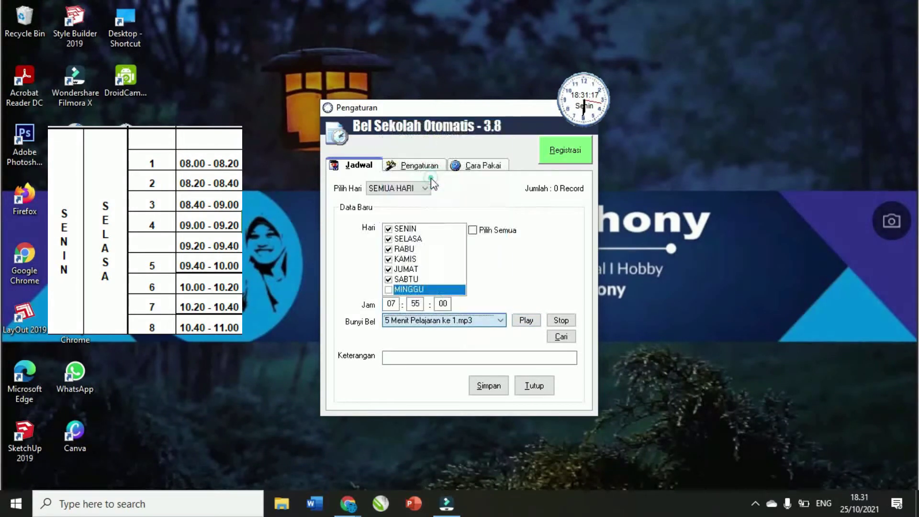
{"action": "left_click", "coordinate": [526, 322]}
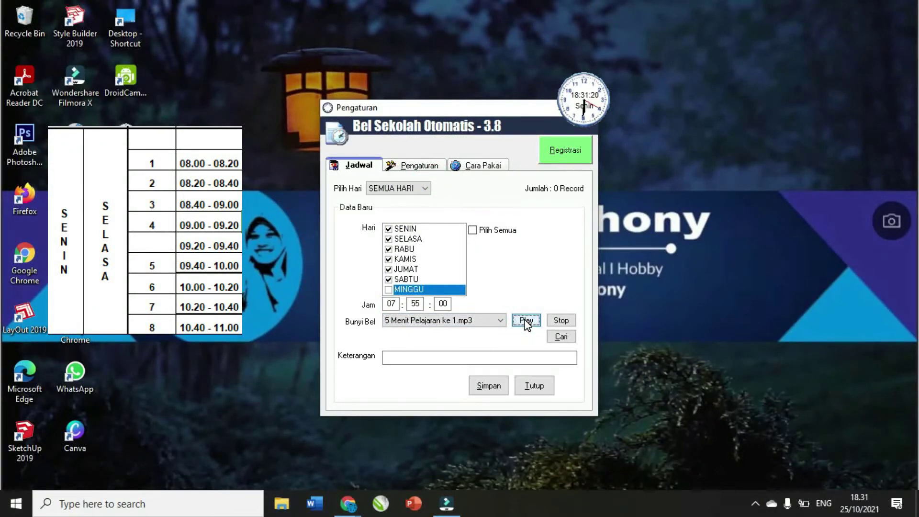
{"action": "left_click", "coordinate": [555, 321]}
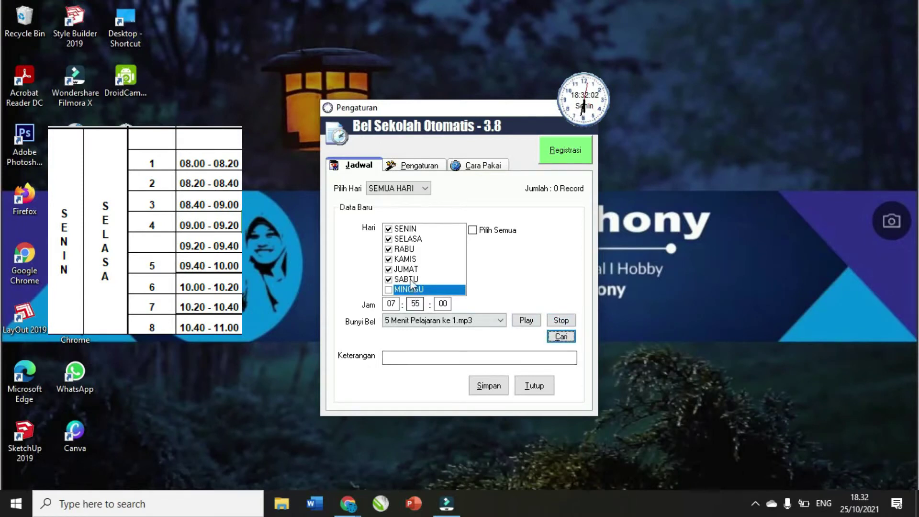
{"action": "left_click", "coordinate": [529, 322]}
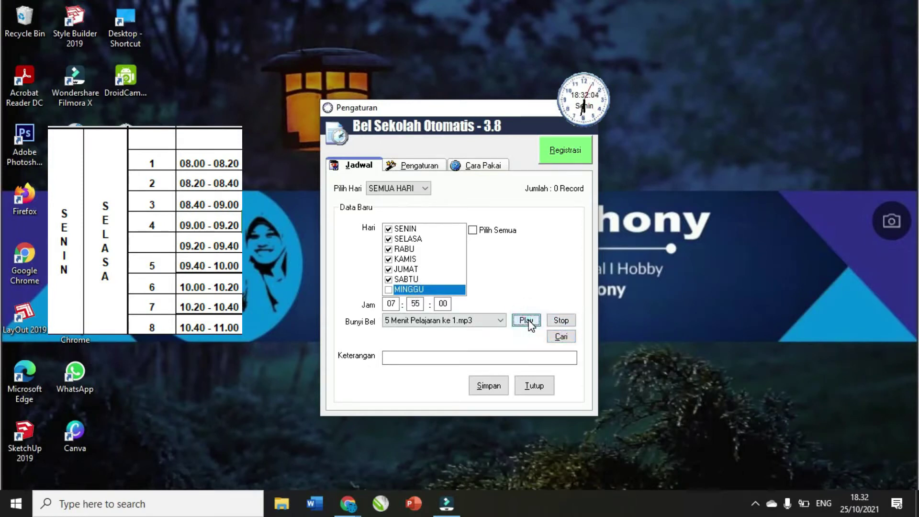
Describe the 07:55 entry as "5 MENIT SEBELUM JAM PERTAMA" and save it.
{"action": "left_click", "coordinate": [433, 355]}
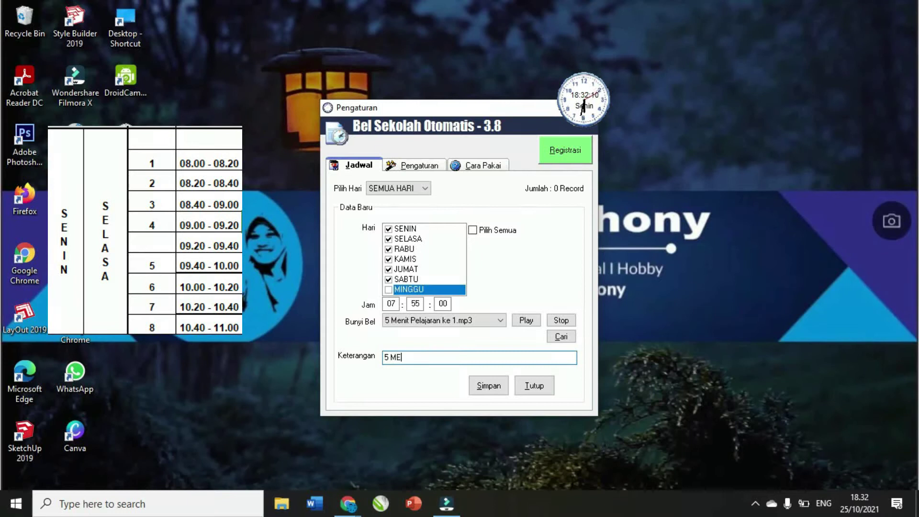
{"action": "type", "text": "5 MENIT SEBELUM JAM PERTAMA"}
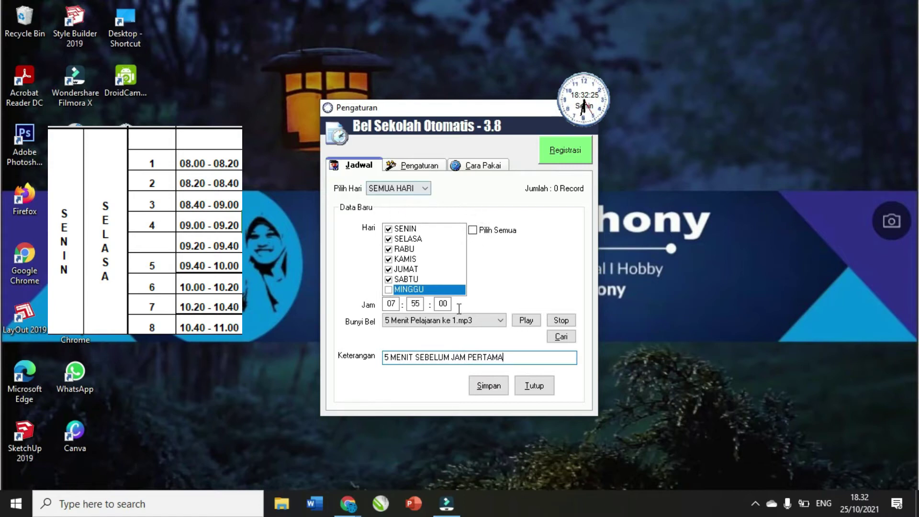
{"action": "left_click", "coordinate": [487, 384]}
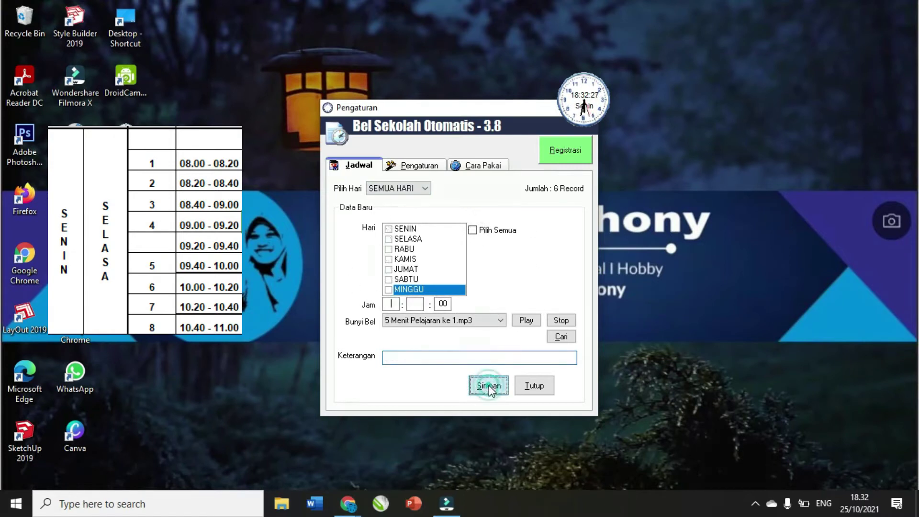
Set the next bell entry to every day except MINGGU at 08:00:00.
{"action": "left_click", "coordinate": [472, 229]}
{"action": "left_click", "coordinate": [389, 289]}
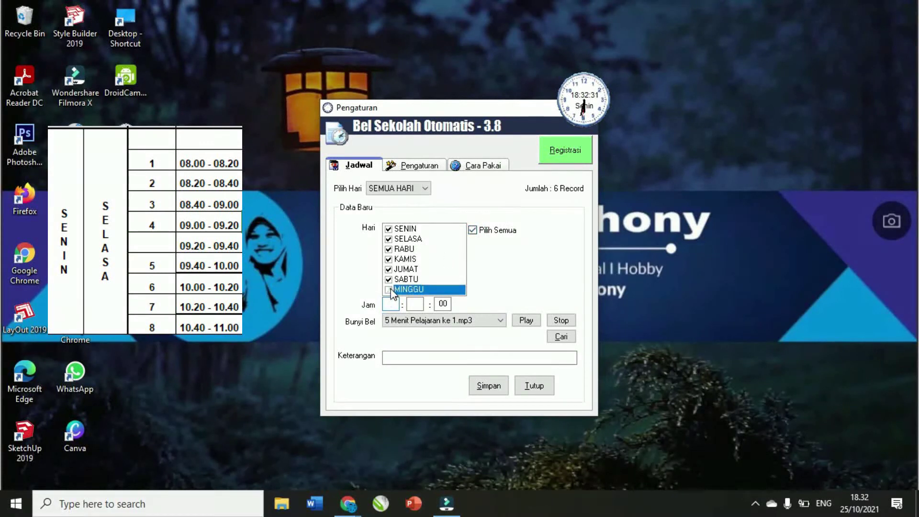
{"action": "left_click", "coordinate": [392, 304]}
{"action": "type", "text": "08"}
Choose Pelajaran ke 1.mp3 as the 08:00 entry's bell sound and preview it briefly.
{"action": "left_click", "coordinate": [429, 324]}
{"action": "left_click", "coordinate": [420, 221]}
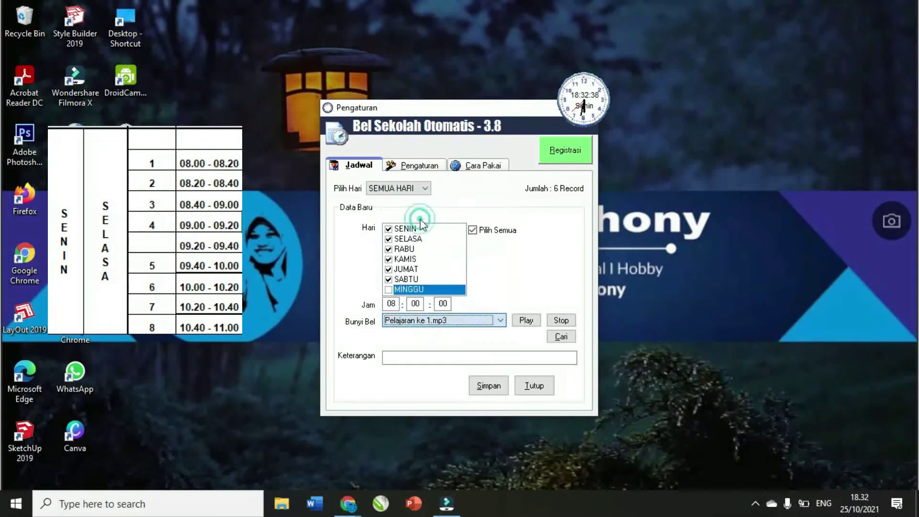
{"action": "left_click", "coordinate": [526, 319]}
{"action": "left_click", "coordinate": [551, 322]}
Describe the 08:00 entry as "JAM PERTAMA" and save it.
{"action": "left_click", "coordinate": [459, 355]}
{"action": "type", "text": "JAM P"}
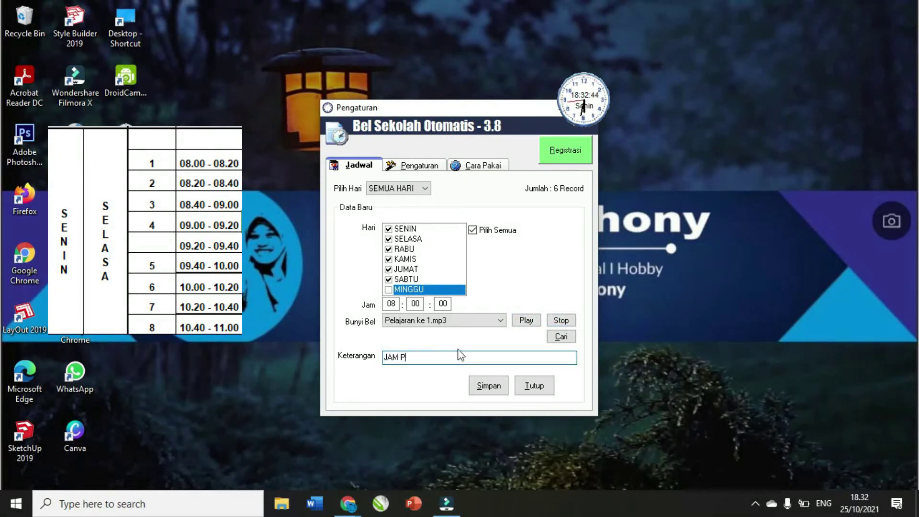
{"action": "type", "text": "ERTAMA"}
{"action": "left_click", "coordinate": [479, 385]}
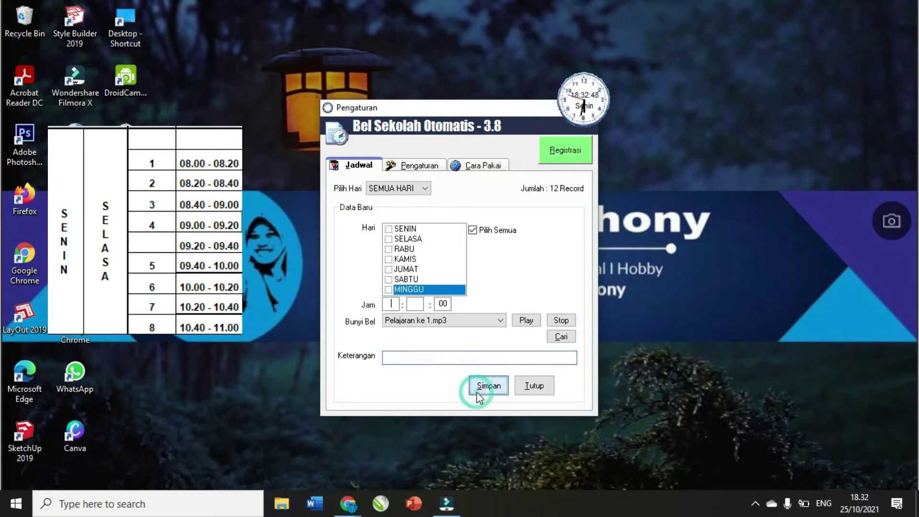
Set the next bell entry to every day except MINGGU at 08:20:00.
{"action": "left_click", "coordinate": [472, 231]}
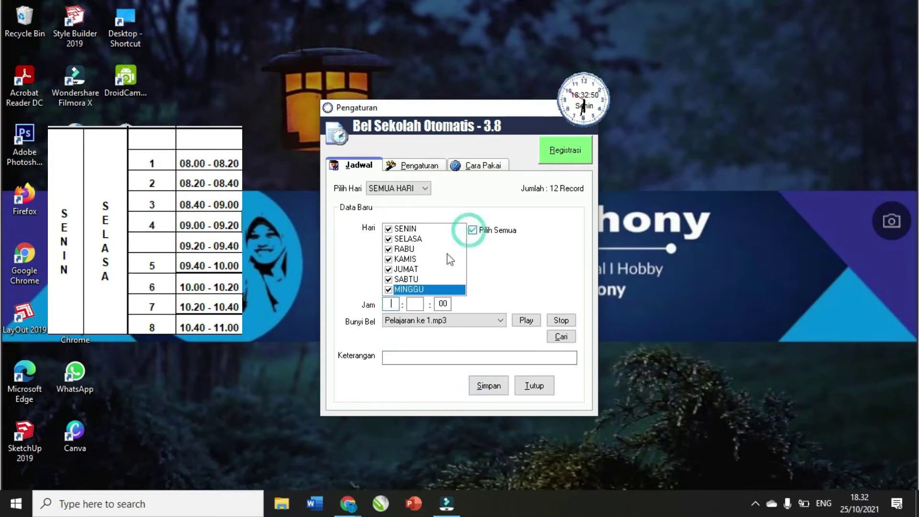
{"action": "left_click", "coordinate": [388, 289]}
{"action": "left_click", "coordinate": [391, 302]}
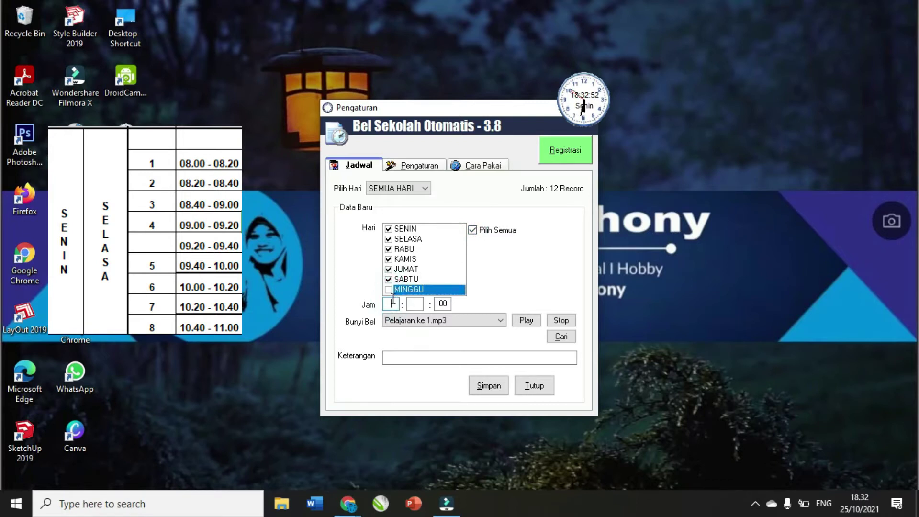
{"action": "type", "text": "08"}
{"action": "type", "text": "20"}
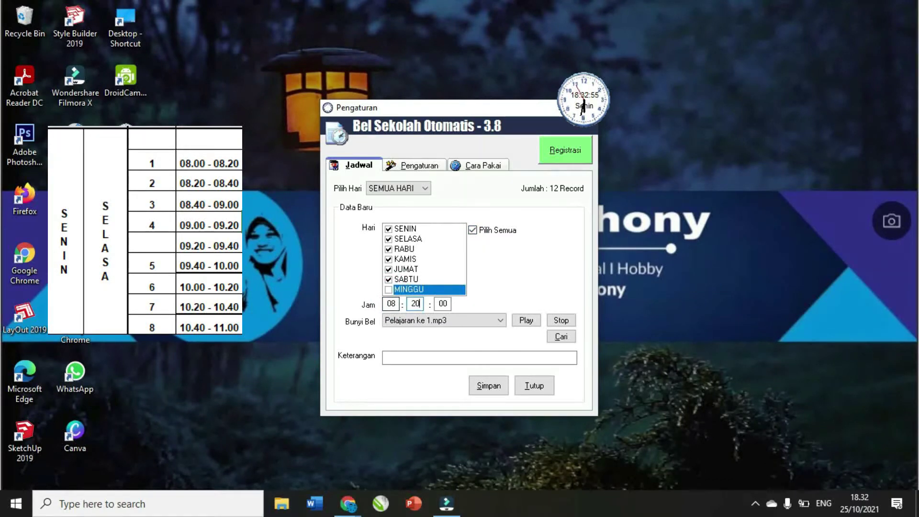
Choose Pelajaran ke 2.mp3 as the 08:20 entry's sound, describe it as "JAM KEDUA" and save it.
{"action": "left_click", "coordinate": [424, 321]}
{"action": "left_click", "coordinate": [435, 227]}
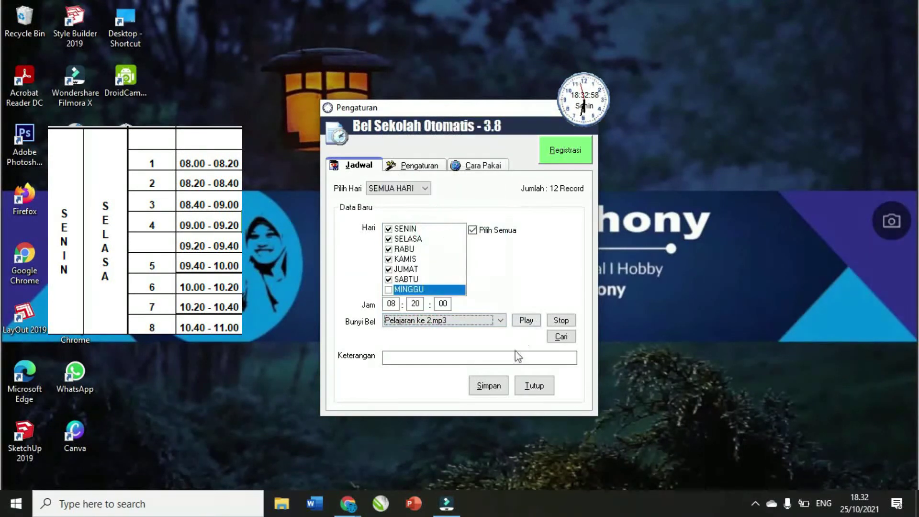
{"action": "left_click", "coordinate": [474, 357]}
{"action": "type", "text": "JAM KEDUA"}
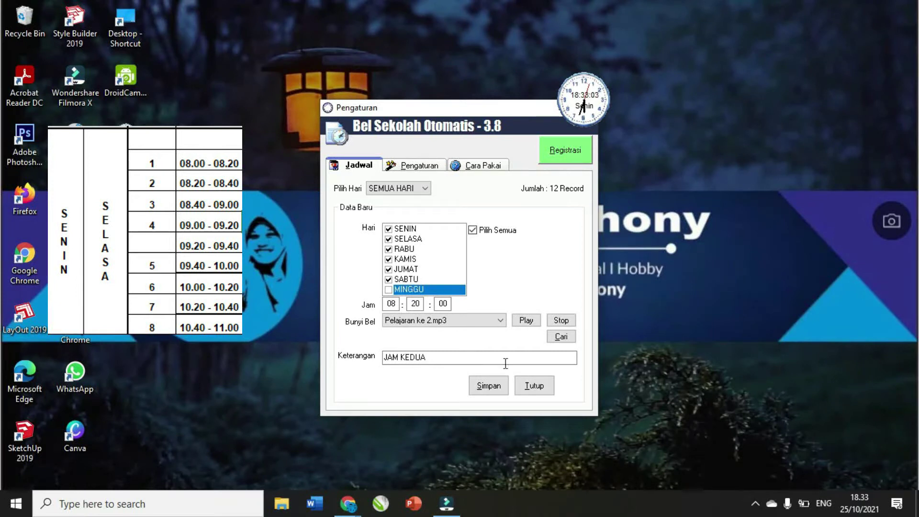
{"action": "left_click", "coordinate": [493, 389]}
Set the next bell entry to every day except MINGGU at 08:40:00 with Pelajaran ke 3.mp3 as its sound.
{"action": "left_click", "coordinate": [473, 230]}
{"action": "left_click", "coordinate": [389, 289]}
{"action": "left_click", "coordinate": [391, 304]}
{"action": "type", "text": "08"}
{"action": "key", "text": "Tab"}
{"action": "type", "text": "40"}
{"action": "left_click", "coordinate": [410, 325]}
{"action": "left_click", "coordinate": [424, 245]}
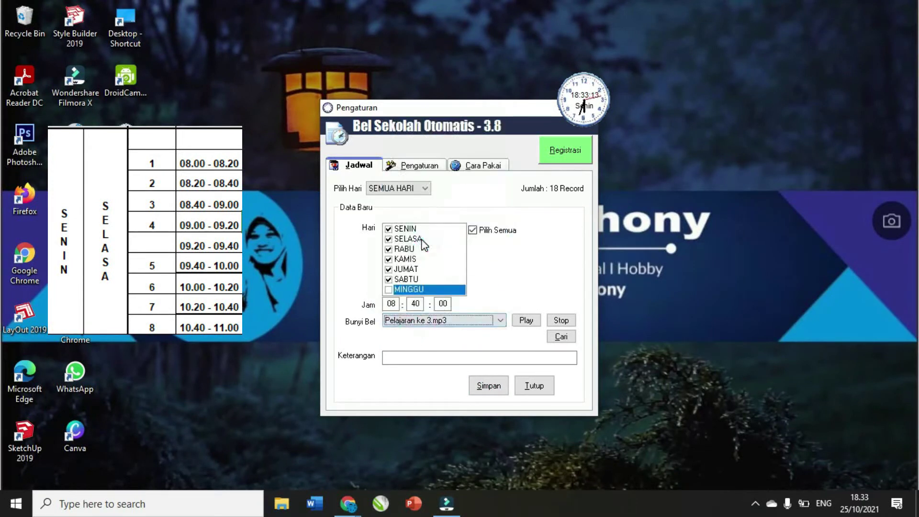
Switch the 08:40 entry's sound to Istirahat.mp3, preview it, and describe the entry as "ISTIRAHAT".
{"action": "left_click", "coordinate": [441, 320]}
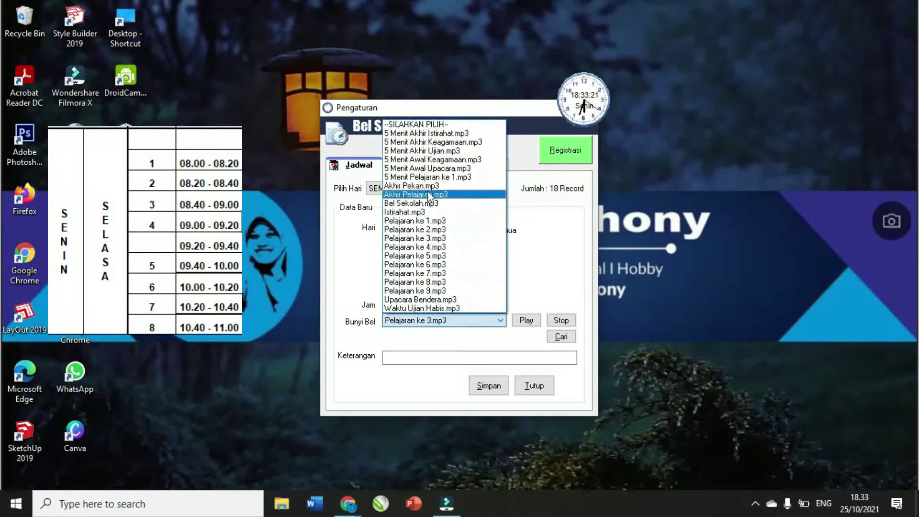
{"action": "left_click", "coordinate": [412, 212]}
{"action": "left_click", "coordinate": [519, 319]}
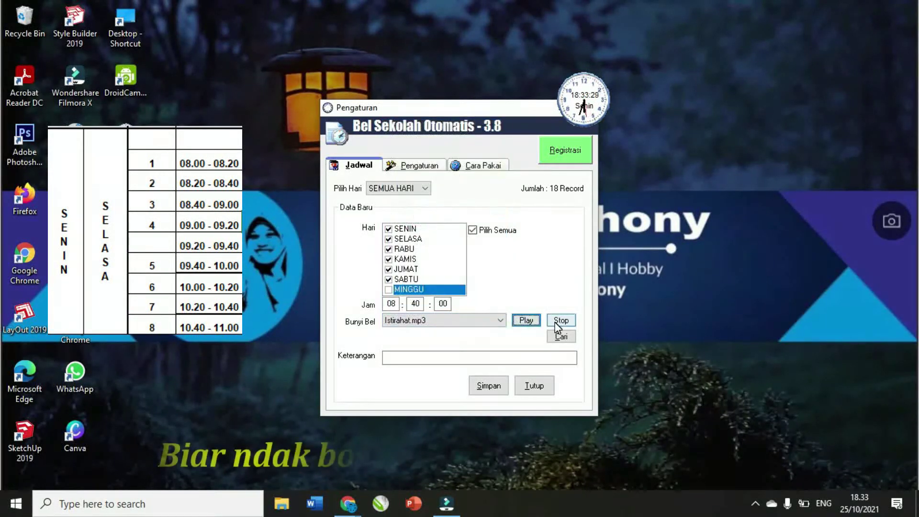
{"action": "left_click", "coordinate": [437, 359]}
{"action": "type", "text": "ISTIRAHAT"}
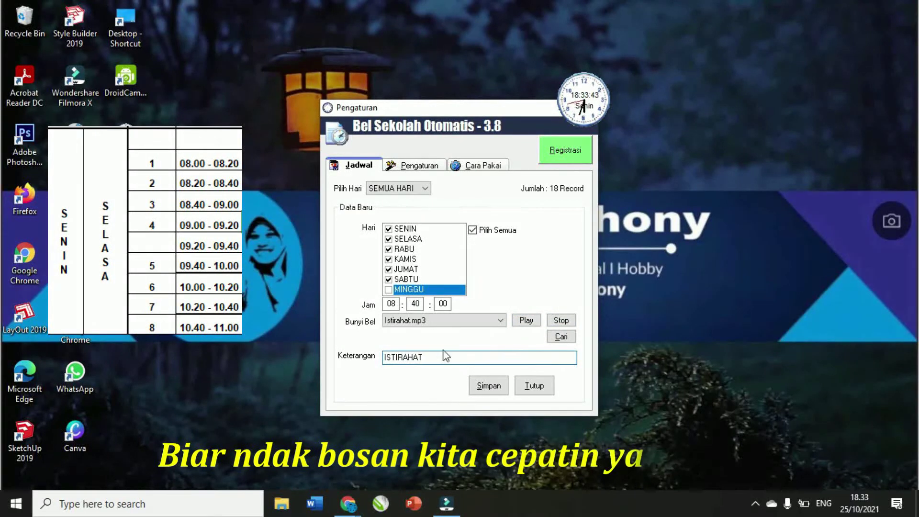
Set the 08:40 entry's sound to Pelajaran ke 3.mp3, describe it as "JAM KETIGA" and save it.
{"action": "left_click", "coordinate": [452, 320]}
{"action": "left_click", "coordinate": [440, 254]}
{"action": "key", "text": "Tab"}
{"action": "type", "text": "JAM KETIGA"}
{"action": "left_click", "coordinate": [488, 385]}
Add a 09:00:00 entry for every day except MINGGU with Pelajaran ke 4.mp3 and the description "JAM KEEMPAT", and save it.
{"action": "type", "text": "0"}
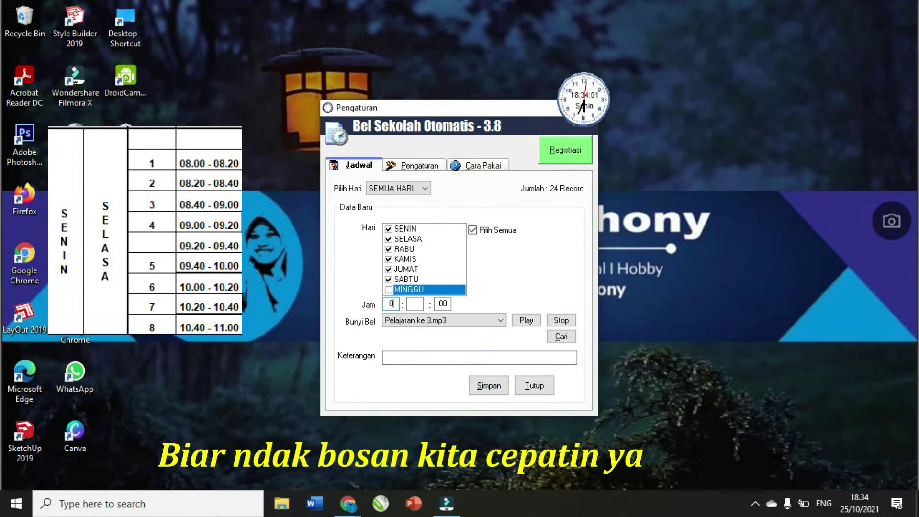
{"action": "left_click", "coordinate": [412, 324]}
{"action": "left_click", "coordinate": [414, 247]}
{"action": "left_click", "coordinate": [478, 359]}
{"action": "type", "text": "JAM KEEMPAT"}
{"action": "left_click", "coordinate": [492, 387]}
Set the next bell entry to every day except MINGGU at 09:20:00.
{"action": "double_click", "coordinate": [473, 230]}
{"action": "left_click", "coordinate": [388, 289]}
{"action": "left_click", "coordinate": [390, 304]}
{"action": "type", "text": "08"}
{"action": "double_click", "coordinate": [391, 303]}
{"action": "type", "text": "0920"}
Choose Istirahat.mp3 as the 09:20 entry's sound, describe it as "ISTIRAHAT" and save it.
{"action": "left_click", "coordinate": [412, 322]}
{"action": "left_click", "coordinate": [405, 212]}
{"action": "left_click", "coordinate": [471, 357]}
{"action": "type", "text": "ISTIRAHAT"}
{"action": "left_click", "coordinate": [488, 385]}
Set the next bell entry to every day except MINGGU at 09:40:00.
{"action": "double_click", "coordinate": [473, 230]}
{"action": "left_click", "coordinate": [388, 289]}
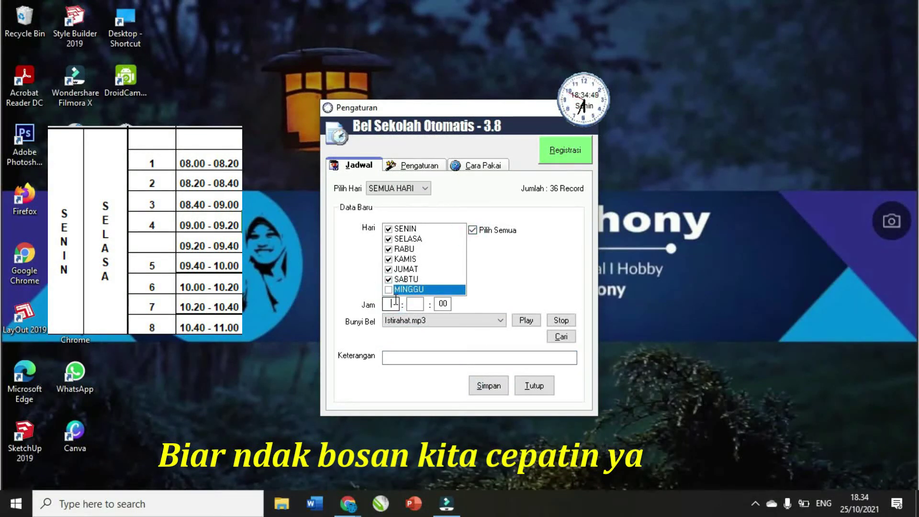
{"action": "type", "text": "0940"}
Choose Pelajaran ke 5.mp3 as the 09:40 entry's sound, describe it as "JAM KELIMA" and save it.
{"action": "left_click", "coordinate": [479, 321]}
{"action": "left_click", "coordinate": [421, 264]}
{"action": "left_click", "coordinate": [437, 357]}
{"action": "type", "text": "JAM KE LIMA"}
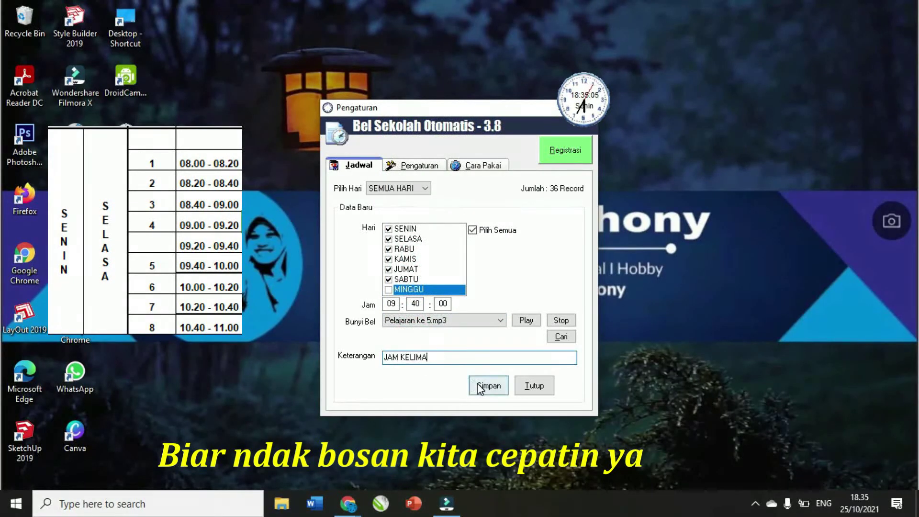
{"action": "left_click", "coordinate": [488, 385]}
{"action": "left_click", "coordinate": [416, 320]}
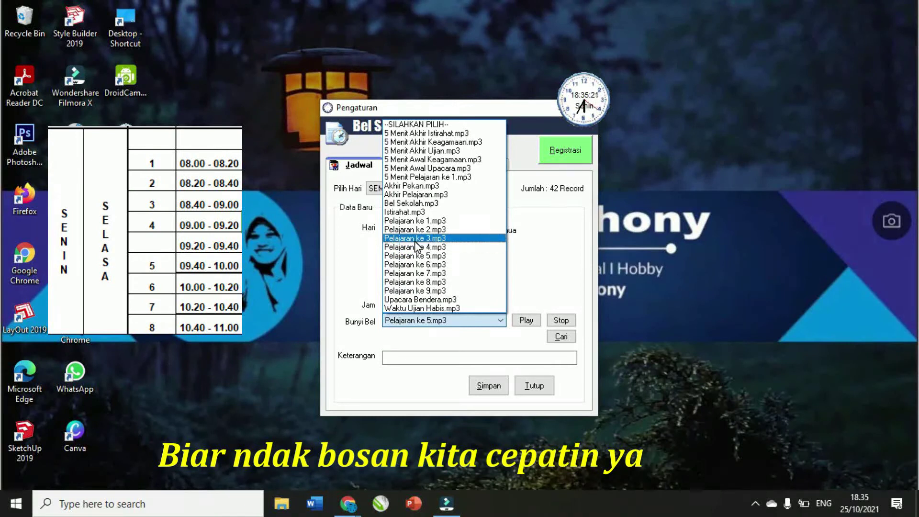
{"action": "left_click", "coordinate": [415, 245]}
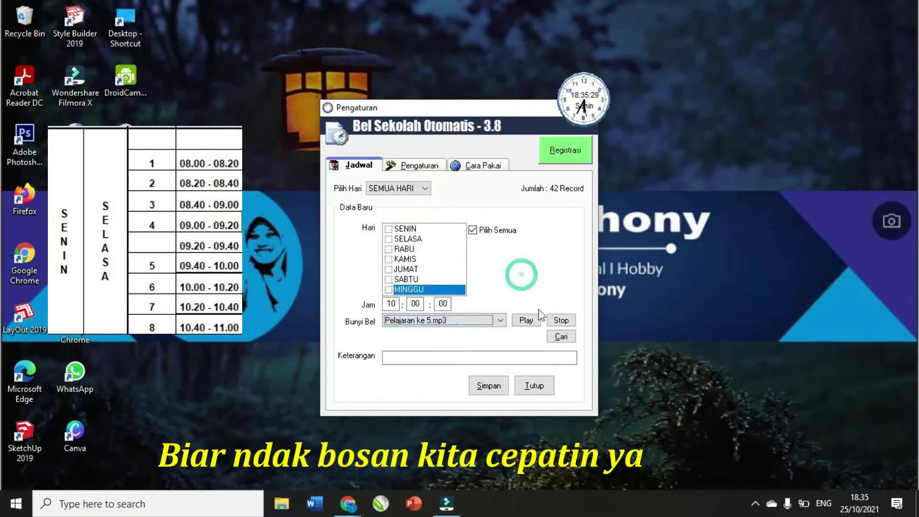
{"action": "left_click", "coordinate": [534, 385]}
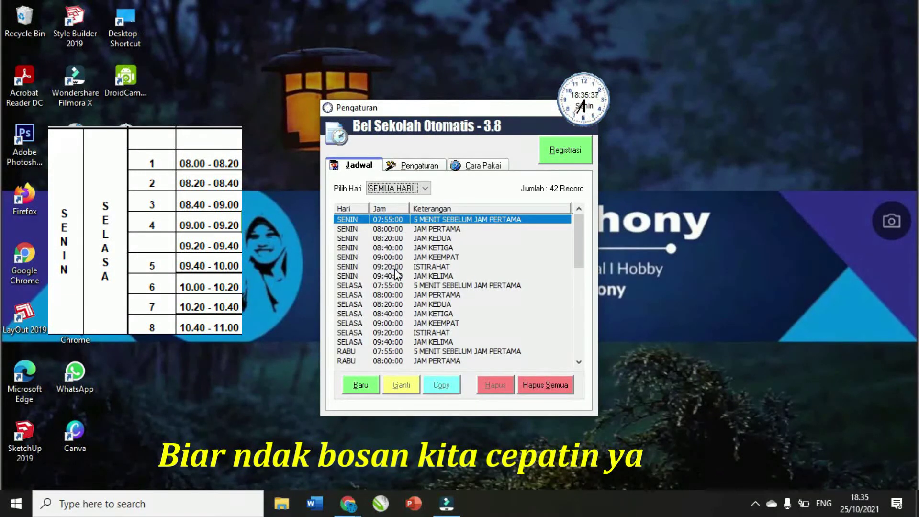
Create a new bell entry for every day except MINGGU at 10:00:00.
{"action": "left_click", "coordinate": [360, 384]}
{"action": "left_click", "coordinate": [473, 229]}
{"action": "left_click", "coordinate": [388, 289]}
{"action": "left_click", "coordinate": [415, 303]}
Choose Pelajaran ke 6.mp3 as the 10:00 entry's sound, describe it as "JAM KEENAM" and save it.
{"action": "left_click", "coordinate": [500, 320]}
{"action": "left_click", "coordinate": [435, 230]}
{"action": "left_click", "coordinate": [435, 357]}
{"action": "type", "text": "JAM KEENAM"}
{"action": "left_click", "coordinate": [488, 385]}
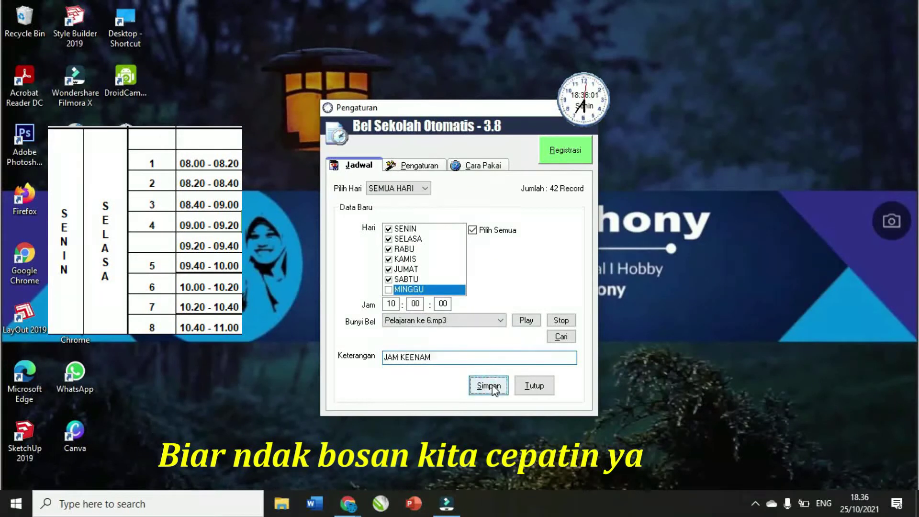
Add a 10:20:00 entry for every day except MINGGU with Pelajaran ke 7.mp3 and the description "JAM KETUJUH", and save it.
{"action": "type", "text": "10 : 20"}
{"action": "left_click", "coordinate": [421, 320]}
{"action": "left_click", "coordinate": [457, 275]}
{"action": "left_click", "coordinate": [470, 357]}
{"action": "type", "text": "JAM KETUJUH"}
{"action": "left_click", "coordinate": [497, 385]}
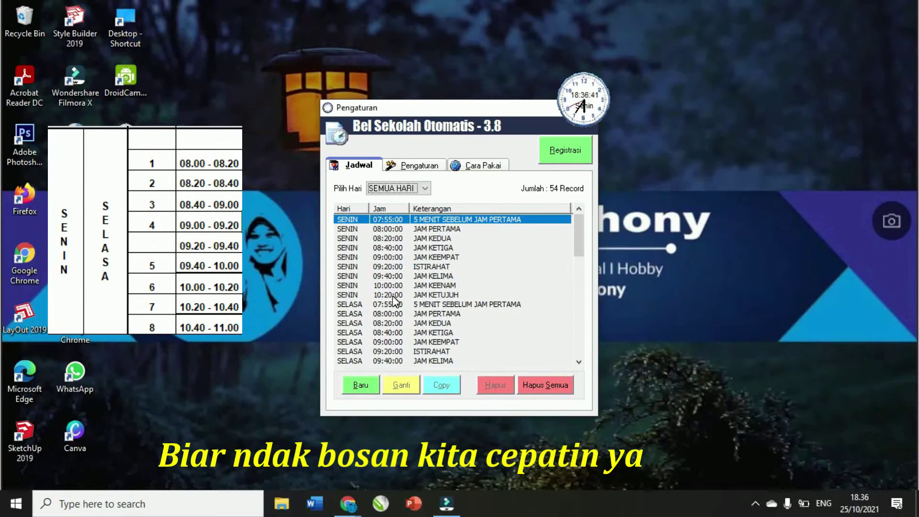
Add a 10:40:00 entry for every day except MINGGU with Pelajaran ke 8.mp3 and the description "JAM KEDELAPAN", and save it.
{"action": "left_click", "coordinate": [367, 385]}
{"action": "left_click", "coordinate": [473, 230]}
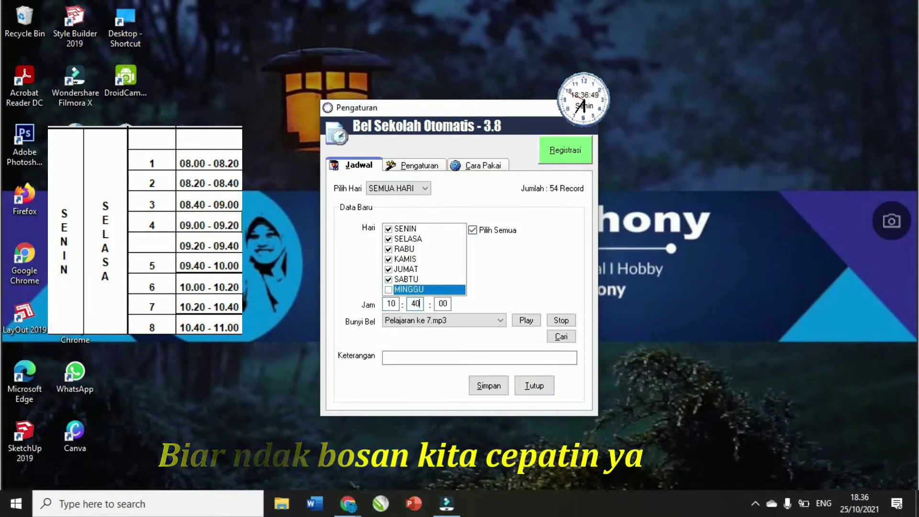
{"action": "left_click", "coordinate": [499, 321]}
{"action": "left_click", "coordinate": [406, 230]}
{"action": "left_click", "coordinate": [420, 358]}
{"action": "type", "text": "JAM KEDELAPAN"}
{"action": "left_click", "coordinate": [496, 392]}
Set the next bell entry to every day except MINGGU at 11:00:00.
{"action": "left_click", "coordinate": [471, 229]}
{"action": "type", "text": "11"}
{"action": "key", "text": "Tab"}
{"action": "type", "text": "00"}
Choose Akhir Pelajaran.mp3 as the 11:00 entry's bell sound and preview it.
{"action": "left_click", "coordinate": [500, 320]}
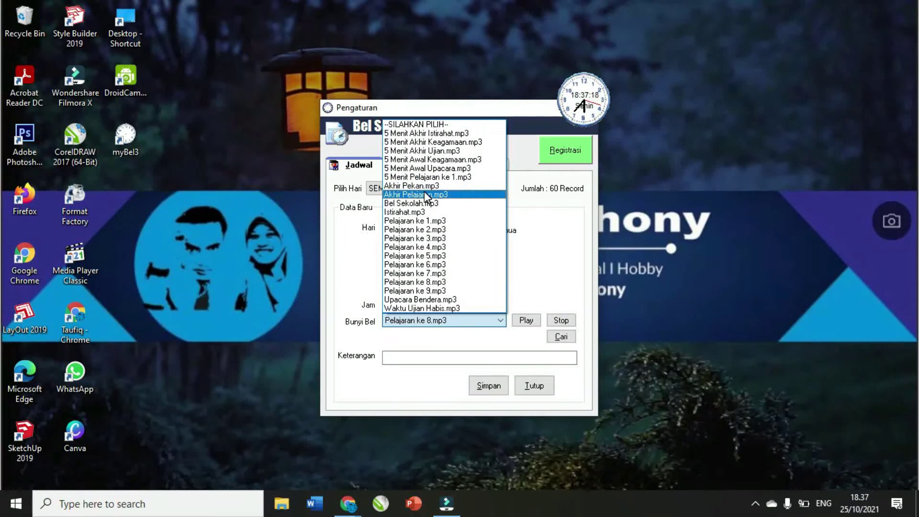
{"action": "left_click", "coordinate": [426, 194]}
{"action": "left_click", "coordinate": [513, 324]}
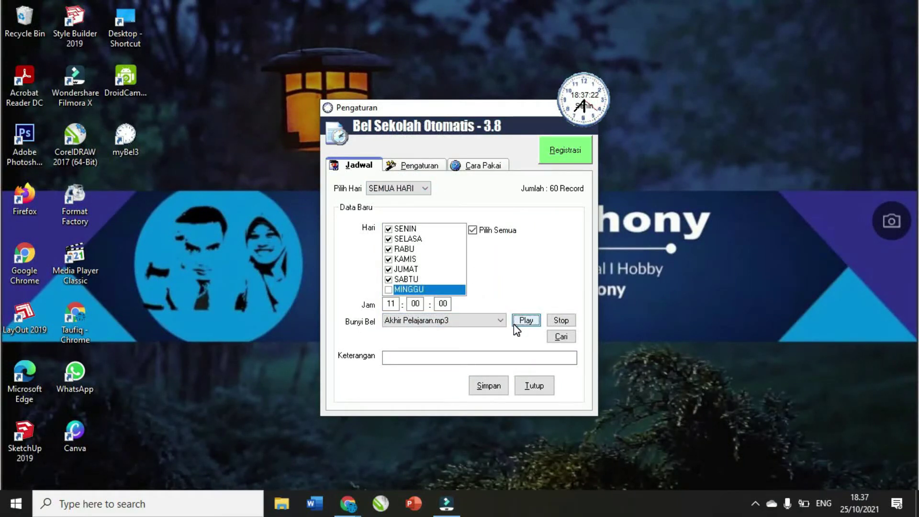
{"action": "left_click", "coordinate": [554, 321]}
Describe the 11:00 entry as "PULANG", save it and return to the schedule list.
{"action": "left_click", "coordinate": [442, 356]}
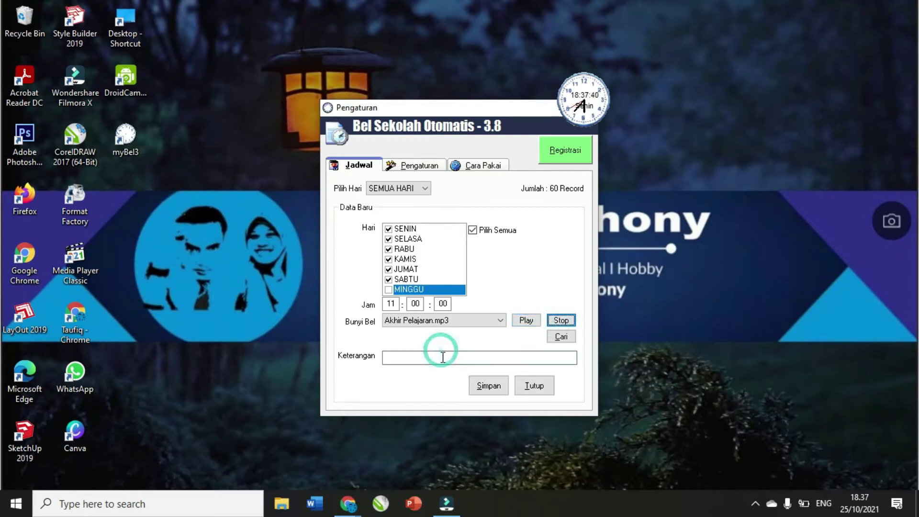
{"action": "type", "text": "PULANG"}
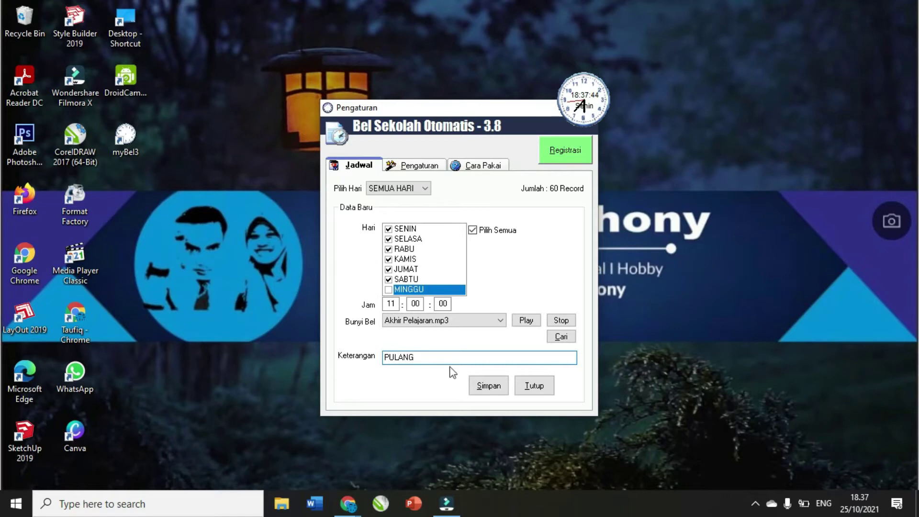
{"action": "left_click", "coordinate": [478, 381]}
{"action": "left_click", "coordinate": [530, 388]}
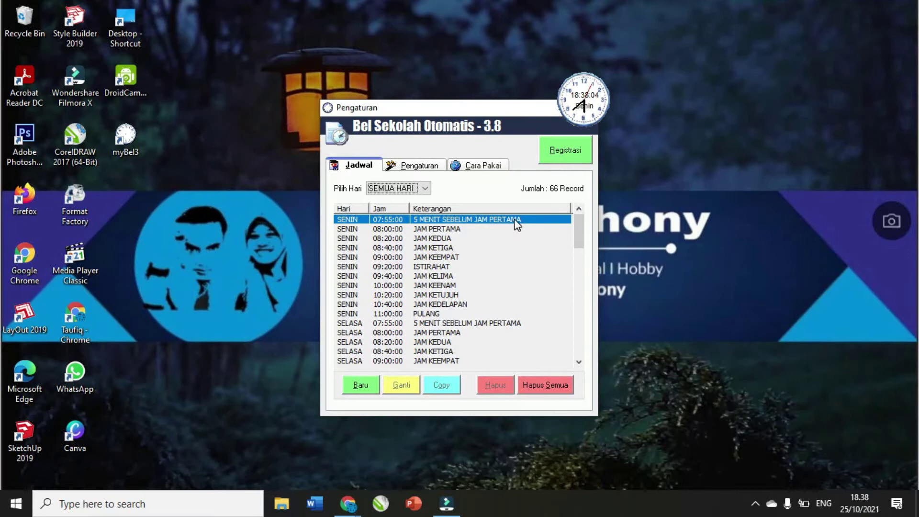
Review the times and descriptions of the saved bell entries from SENIN through SABTU.
{"action": "left_click", "coordinate": [396, 229]}
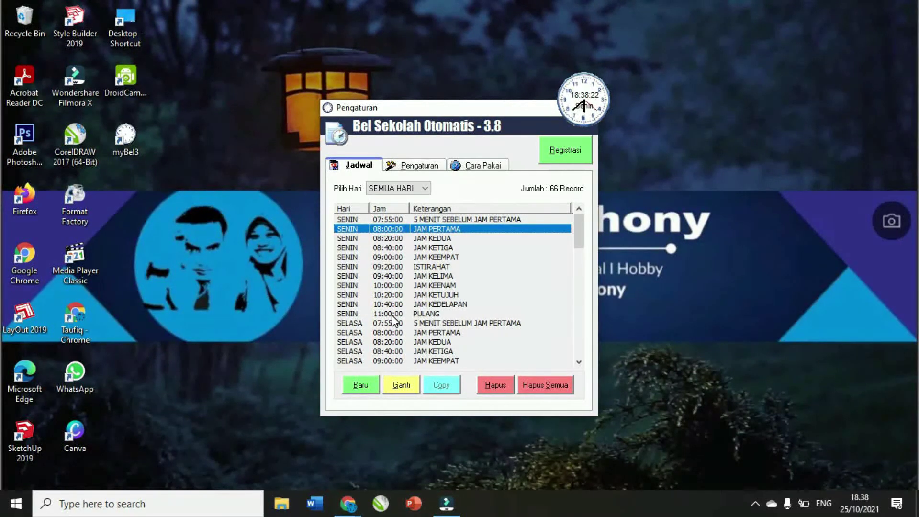
{"action": "scroll", "coordinate": [478, 274], "scroll_direction": "down", "scroll_amount": 3}
{"action": "scroll", "coordinate": [477, 273], "scroll_direction": "down", "scroll_amount": 12}
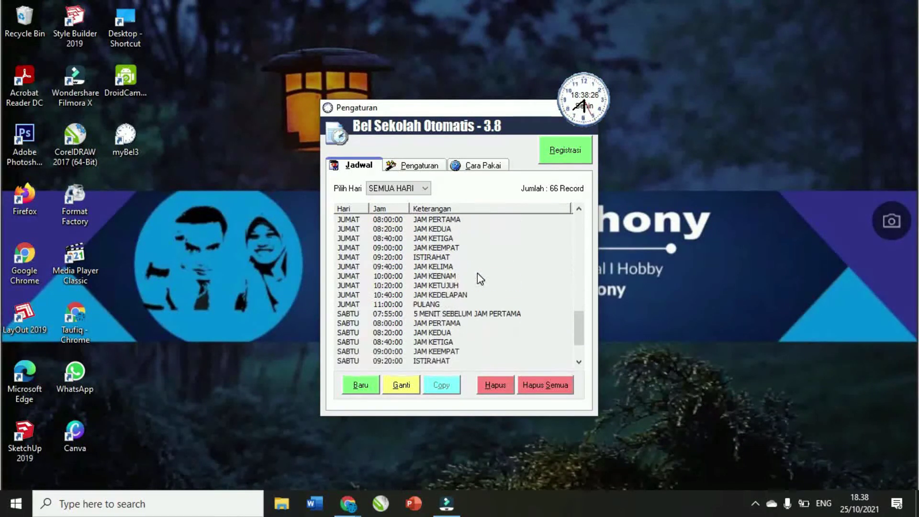
{"action": "scroll", "coordinate": [480, 279], "scroll_direction": "down", "scroll_amount": 2}
{"action": "scroll", "coordinate": [477, 274], "scroll_direction": "up", "scroll_amount": 17}
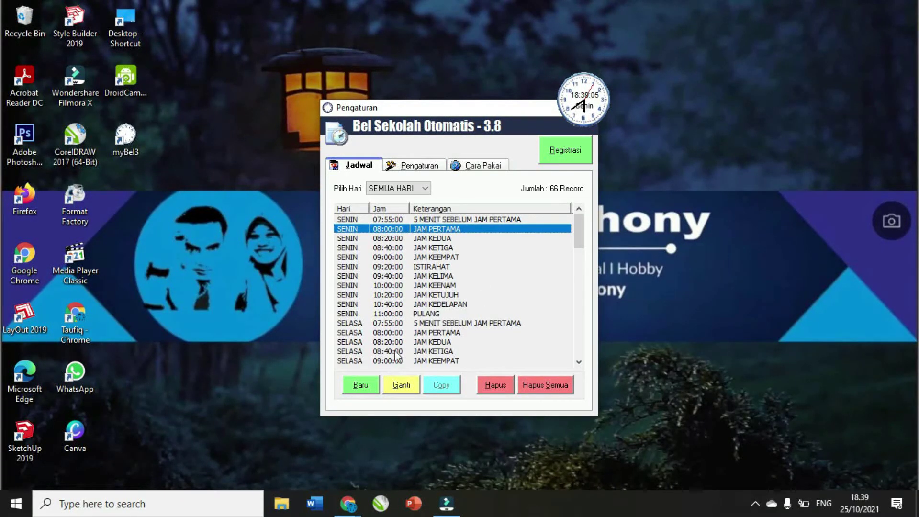
Create a new bell entry for SENIN only at 18:40:00.
{"action": "left_click", "coordinate": [360, 385]}
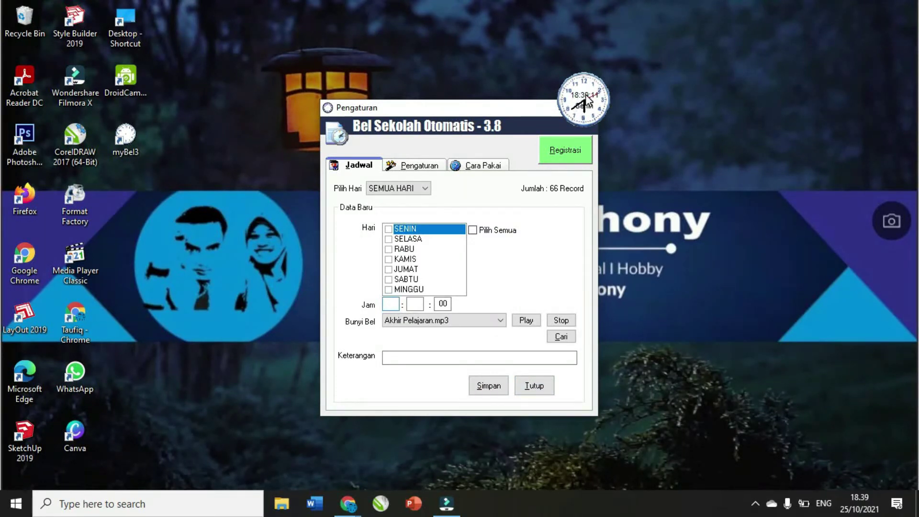
{"action": "left_click", "coordinate": [389, 231]}
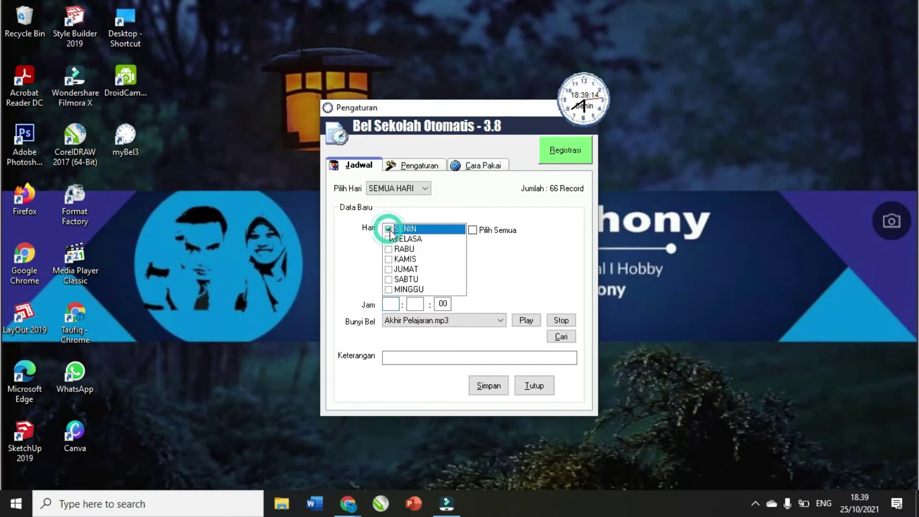
{"action": "left_click", "coordinate": [396, 304]}
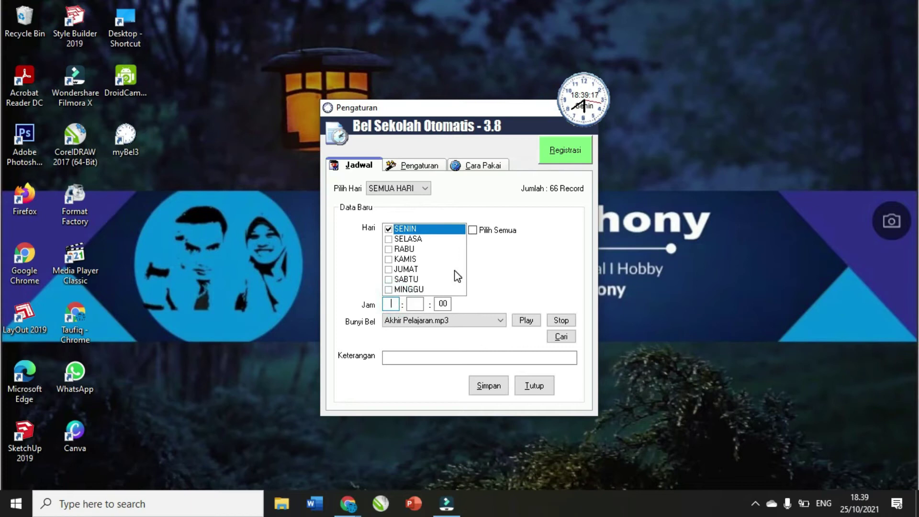
{"action": "type", "text": "8"}
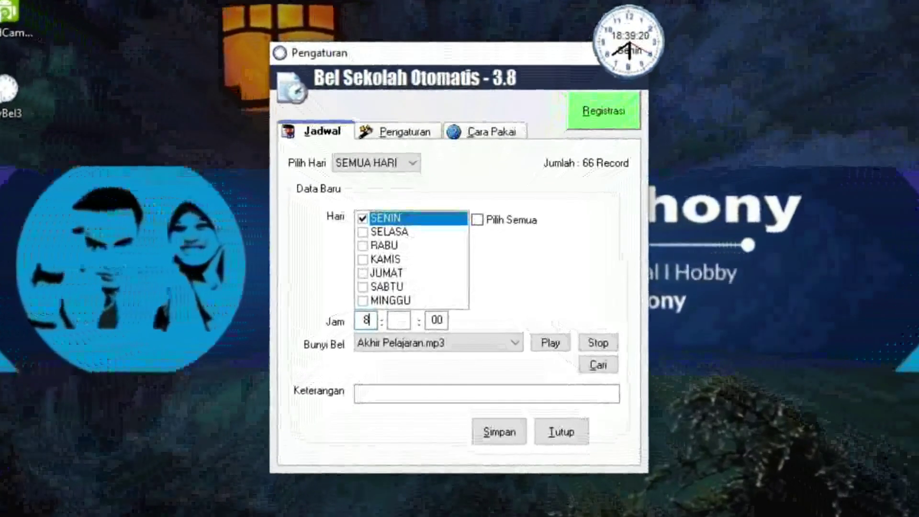
{"action": "key", "text": "BackSpace"}
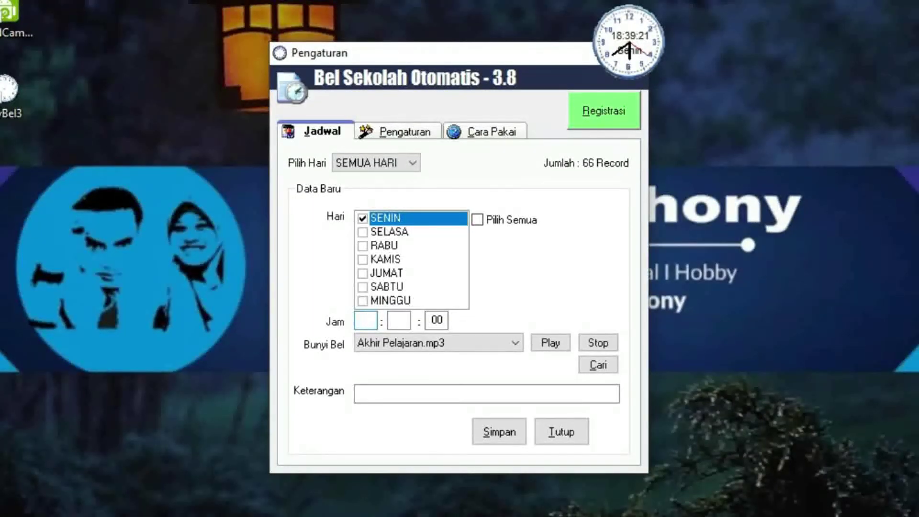
{"action": "type", "text": "1"}
{"action": "type", "text": "8"}
{"action": "type", "text": "40"}
Give the 18:40 SENIN entry the sound Pelajaran ke 1.mp3 and the description "JAM PERTAMA", save it and close the settings window.
{"action": "left_click", "coordinate": [460, 342]}
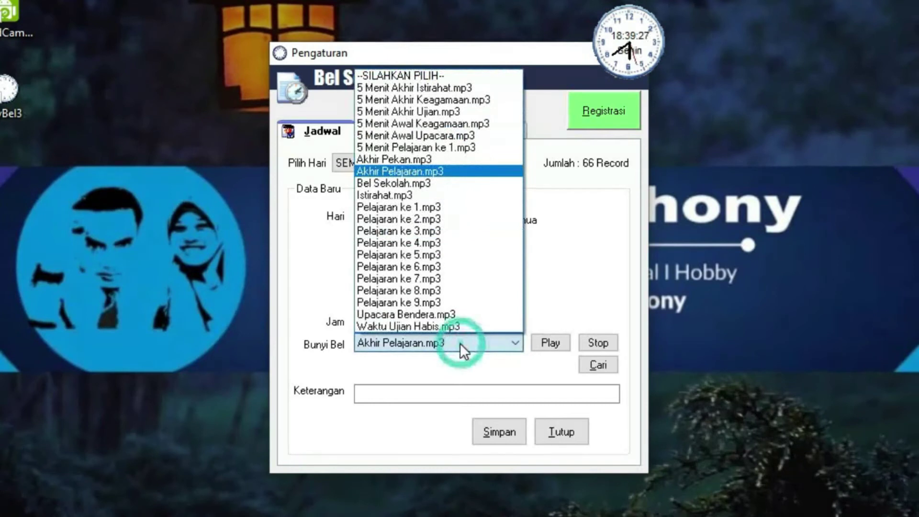
{"action": "left_click", "coordinate": [458, 208]}
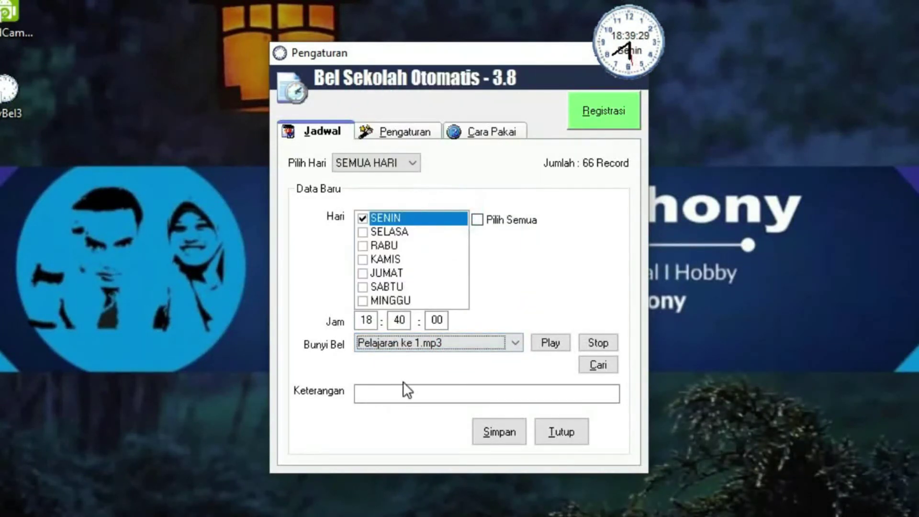
{"action": "left_click", "coordinate": [400, 394]}
{"action": "type", "text": "JA"}
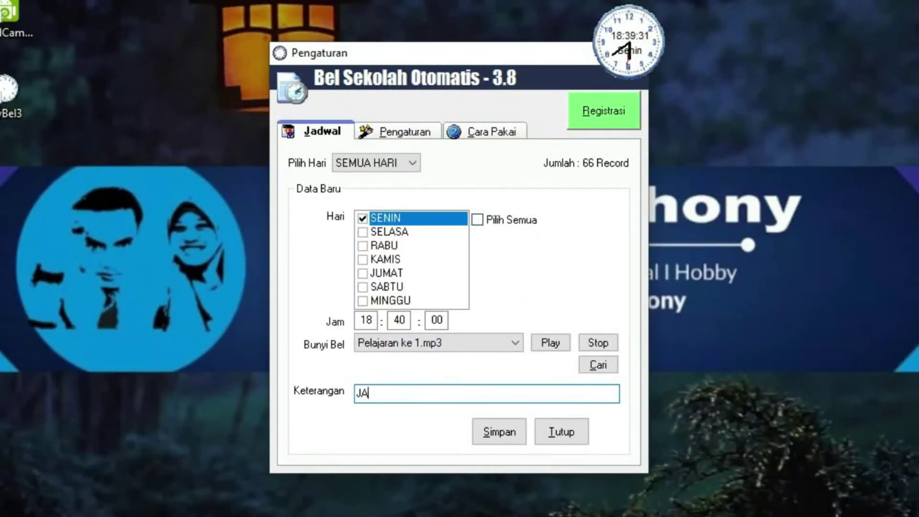
{"action": "type", "text": "M PERT"}
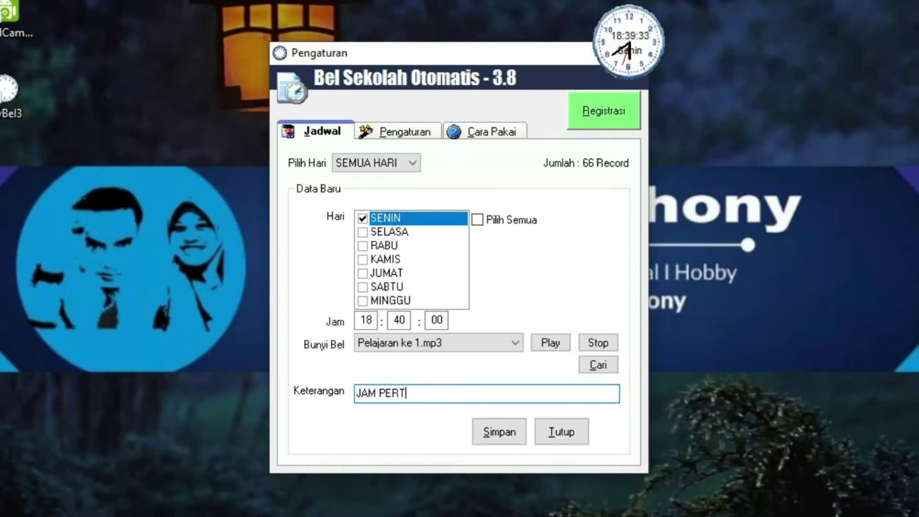
{"action": "type", "text": "AMA"}
{"action": "left_click", "coordinate": [490, 433]}
{"action": "left_click", "coordinate": [544, 439]}
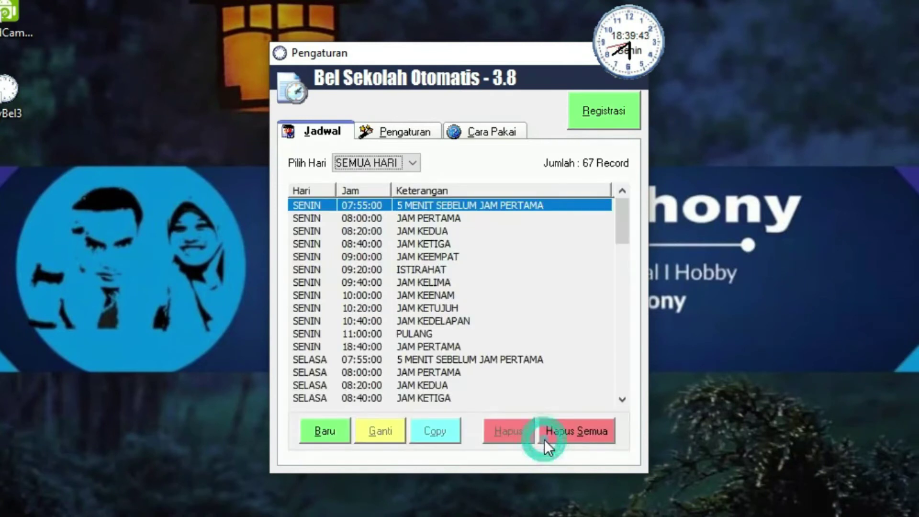
{"action": "left_click_drag", "start_coordinate": [539, 60], "coordinate": [428, 69]}
{"action": "left_click", "coordinate": [507, 60]}
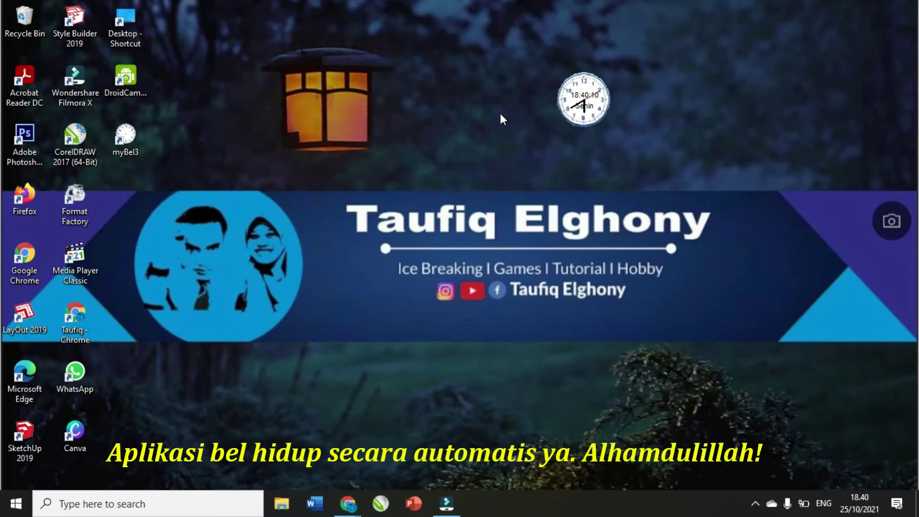
Reopen the bell settings window and lower the system speaker volume to 0.
{"action": "right_click", "coordinate": [582, 103]}
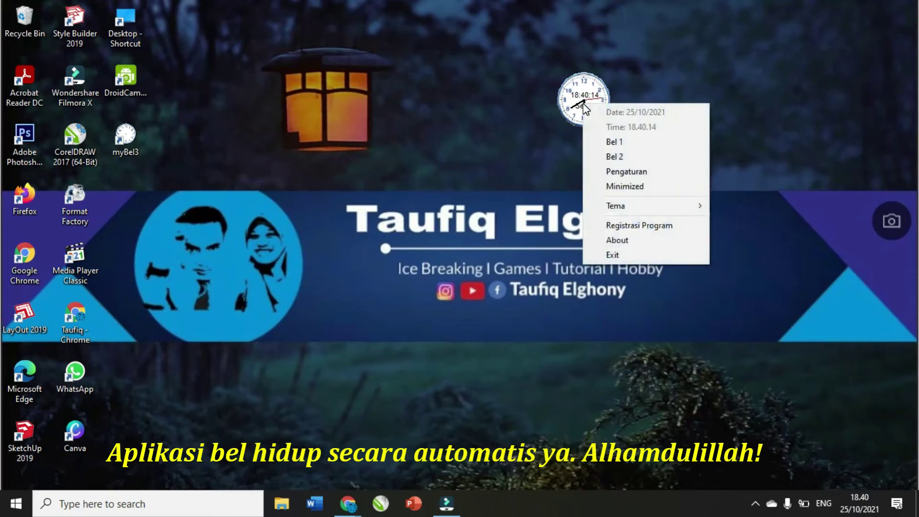
{"action": "left_click", "coordinate": [630, 172]}
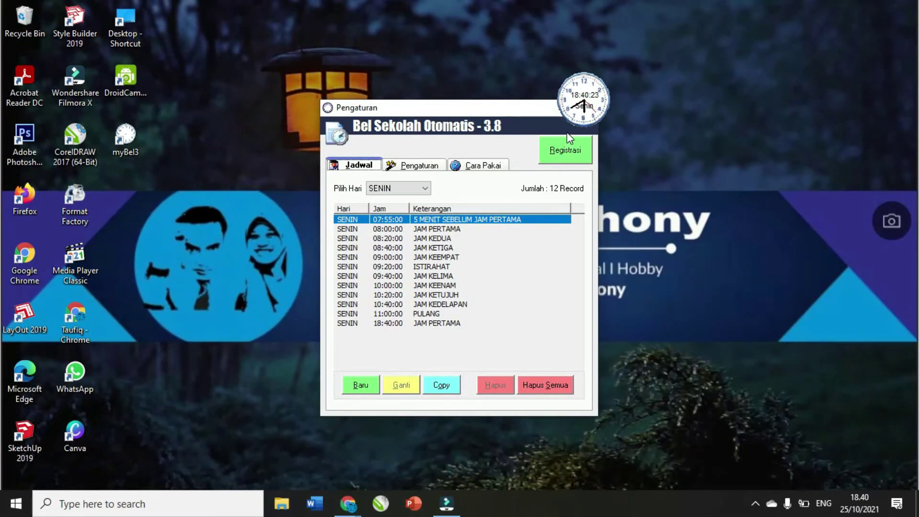
{"action": "left_click", "coordinate": [755, 502]}
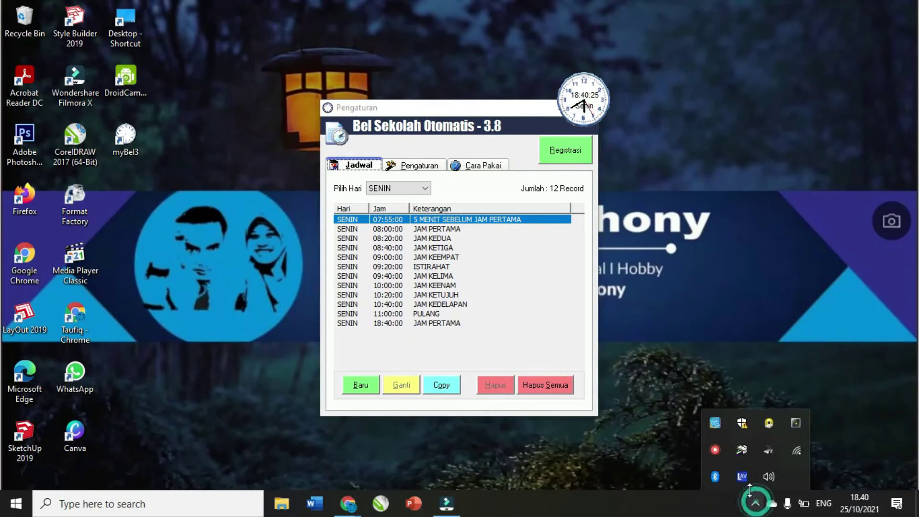
{"action": "left_click", "coordinate": [769, 477]}
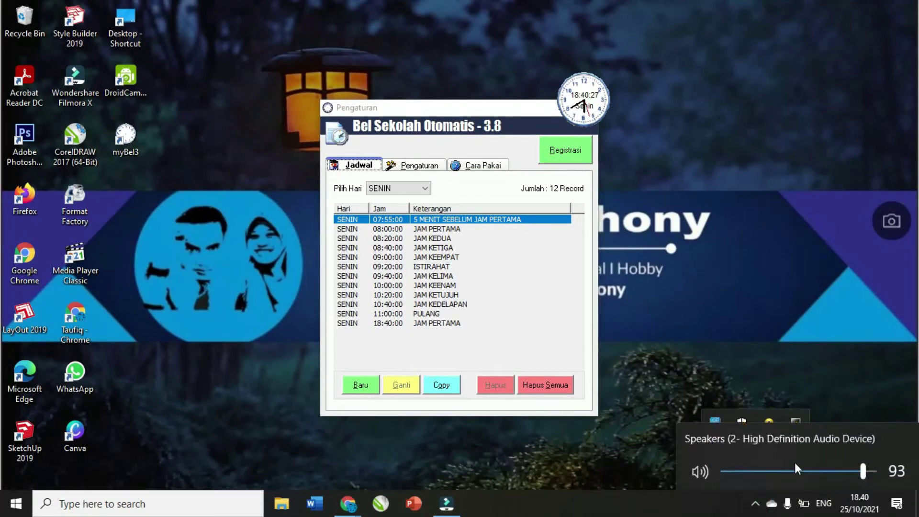
{"action": "left_click", "coordinate": [864, 473]}
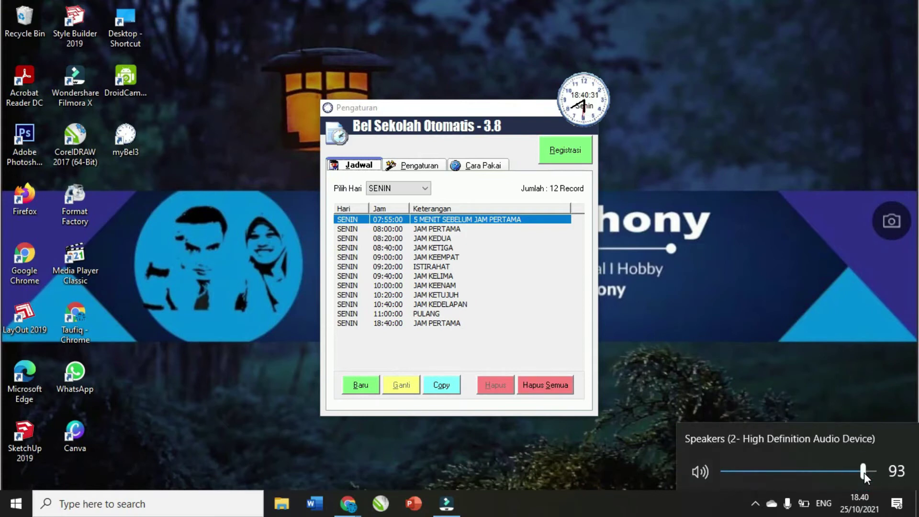
{"action": "left_click_drag", "start_coordinate": [863, 472], "coordinate": [653, 482]}
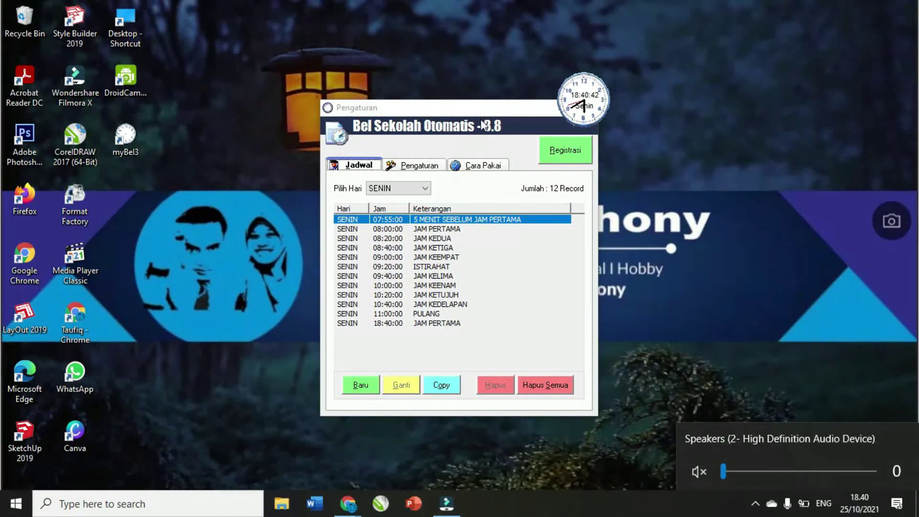
Delete the 18:40 JAM PERTAMA entry from the SENIN schedule.
{"action": "left_click", "coordinate": [384, 323]}
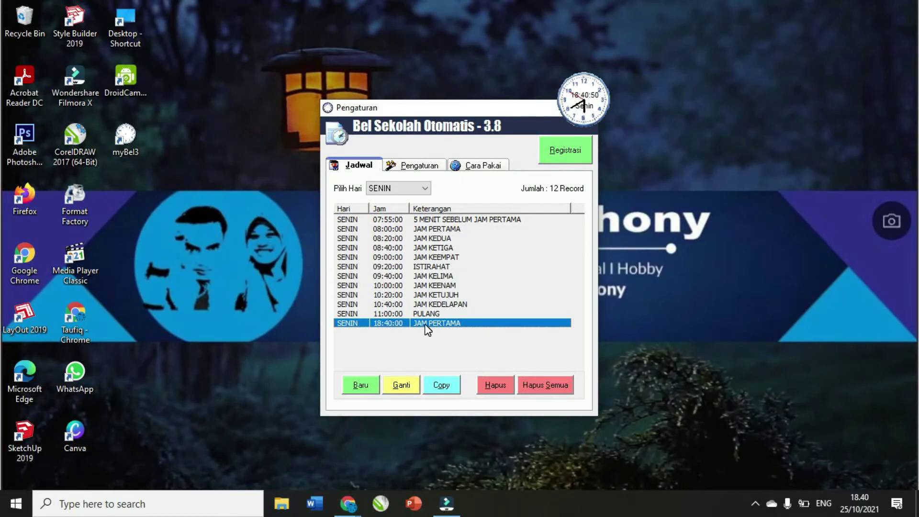
{"action": "left_click", "coordinate": [497, 383]}
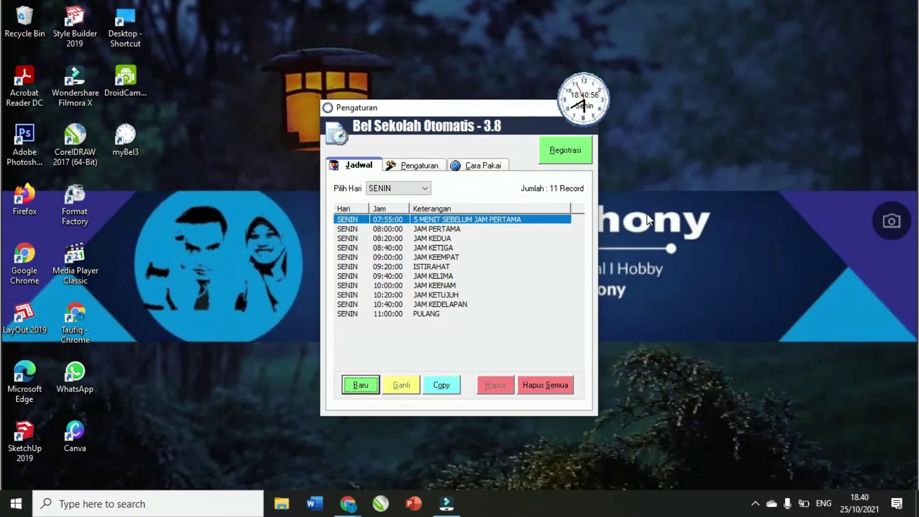
In the general settings, toggle bell sound repetition off and back on, and cancel setting an administrator password.
{"action": "left_click", "coordinate": [433, 165]}
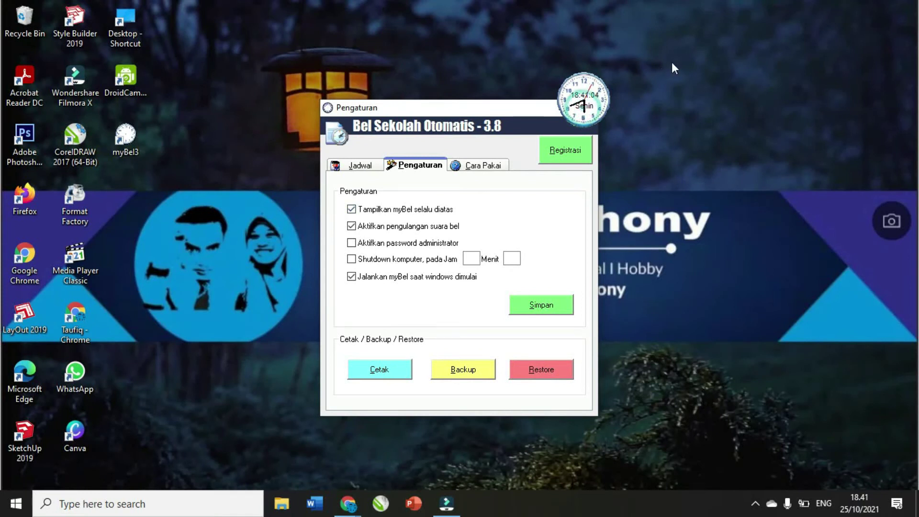
{"action": "left_click", "coordinate": [577, 87]}
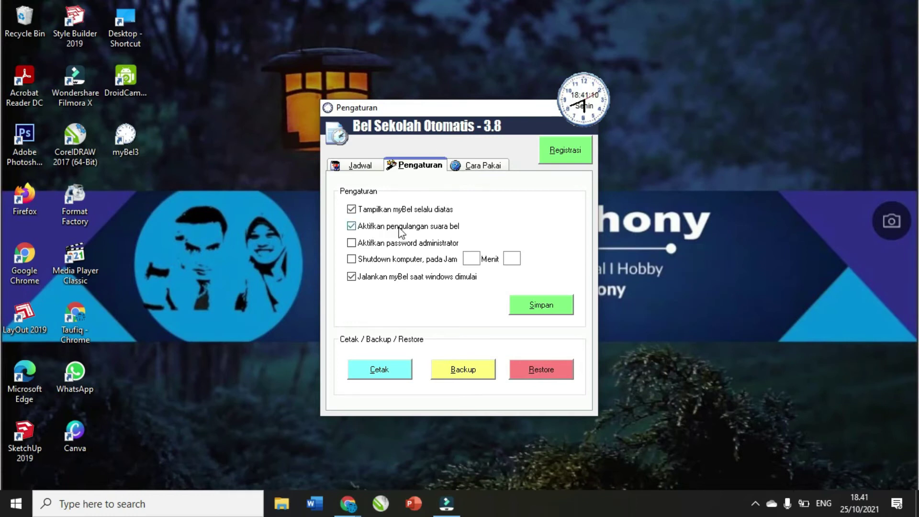
{"action": "left_click", "coordinate": [352, 226]}
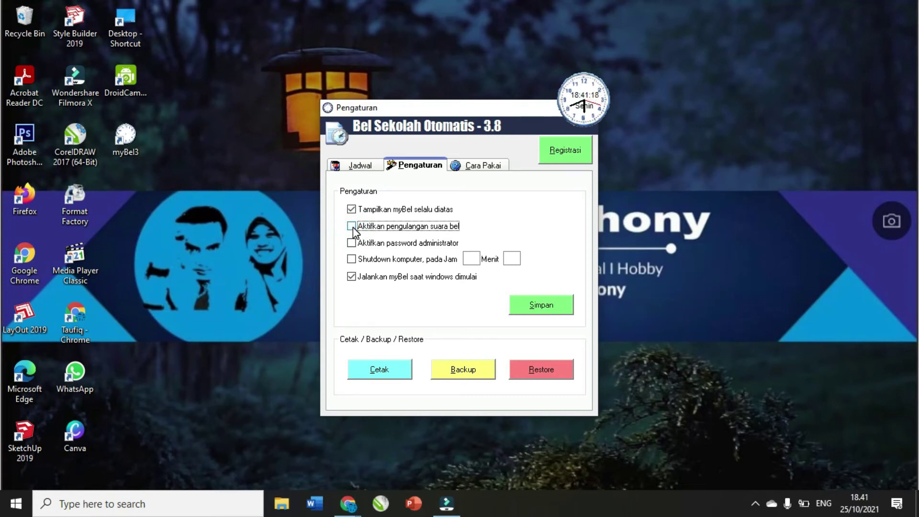
{"action": "left_click", "coordinate": [353, 227]}
{"action": "left_click", "coordinate": [353, 228]}
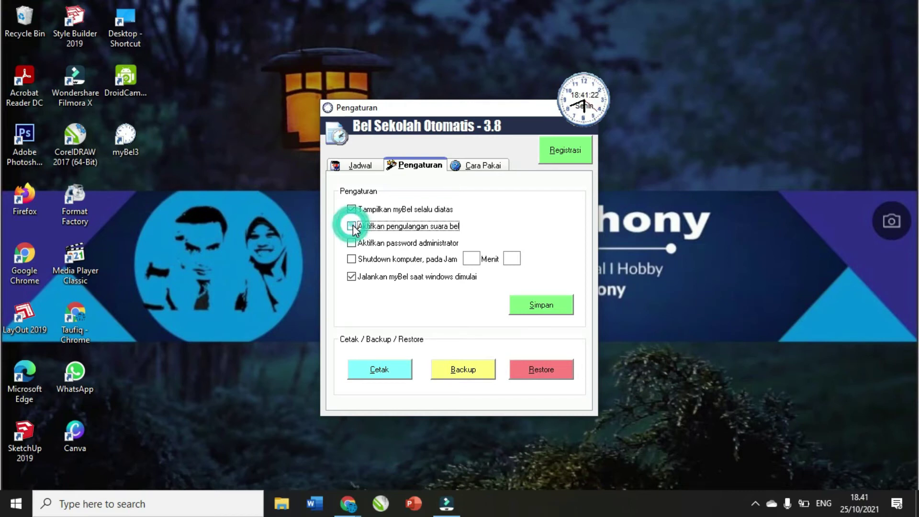
{"action": "left_click", "coordinate": [353, 227]}
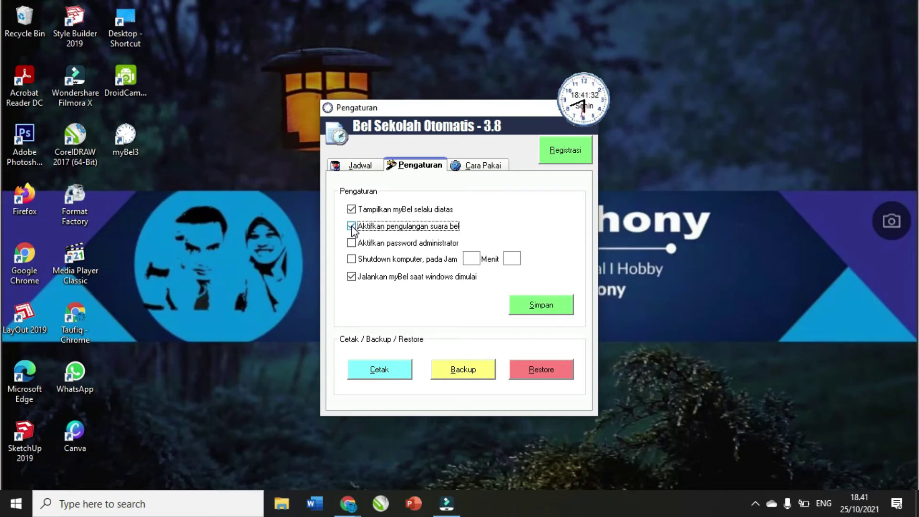
{"action": "left_click", "coordinate": [352, 226]}
{"action": "left_click", "coordinate": [352, 228]}
{"action": "left_click", "coordinate": [358, 244]}
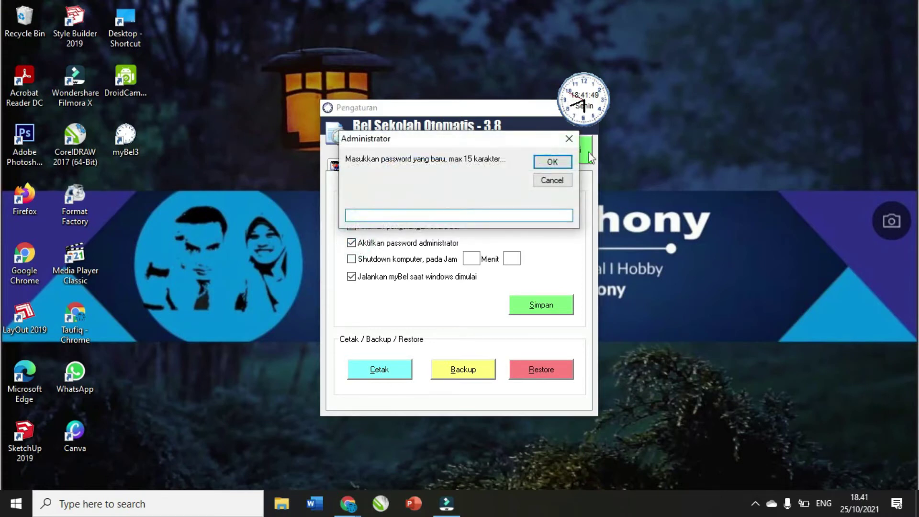
{"action": "left_click", "coordinate": [553, 181]}
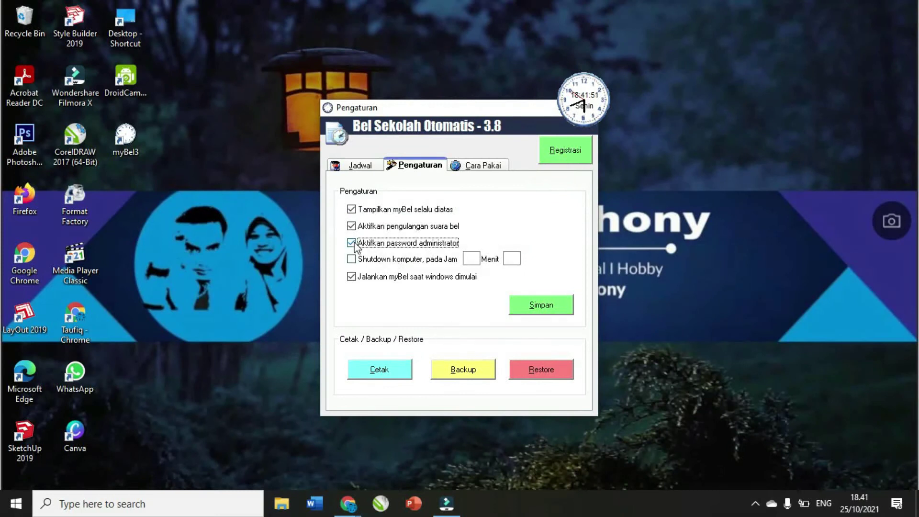
Try to enable the automatic computer shutdown at hour 11, minute 0, and close the settings window.
{"action": "left_click", "coordinate": [352, 259]}
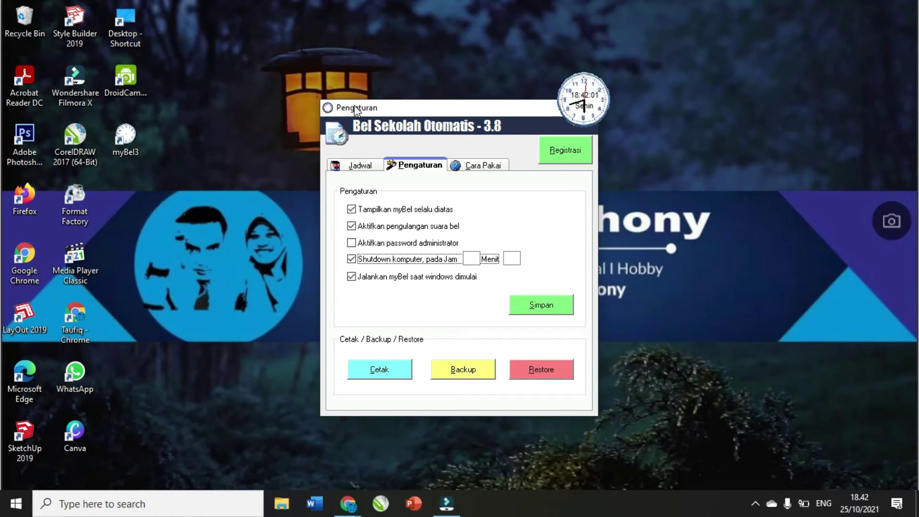
{"action": "left_click_drag", "start_coordinate": [354, 108], "coordinate": [314, 69]}
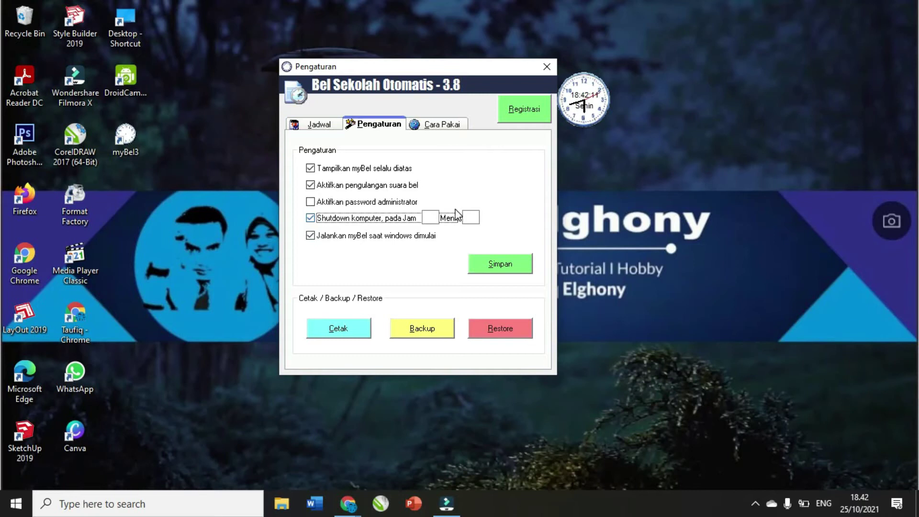
{"action": "left_click", "coordinate": [431, 217]}
{"action": "left_click", "coordinate": [431, 215]}
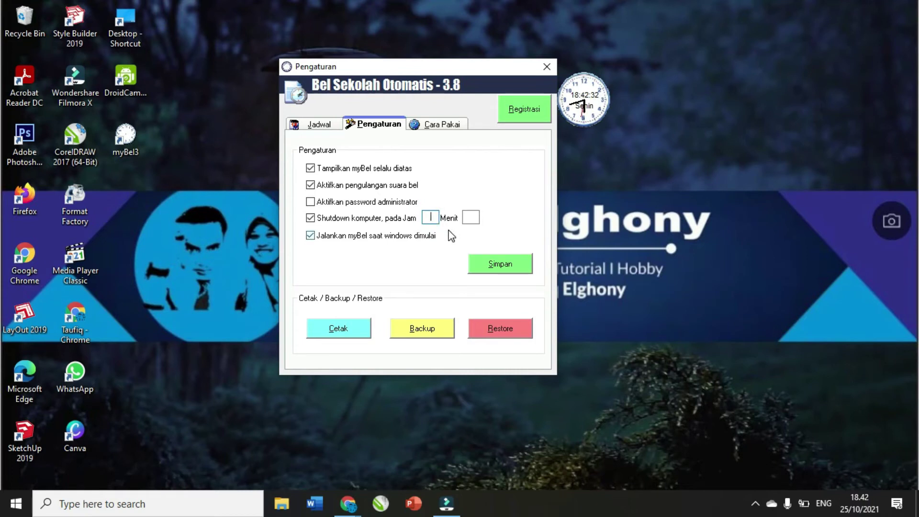
{"action": "type", "text": "11"}
{"action": "key", "text": "Tab"}
{"action": "type", "text": "0"}
{"action": "left_click", "coordinate": [547, 66]}
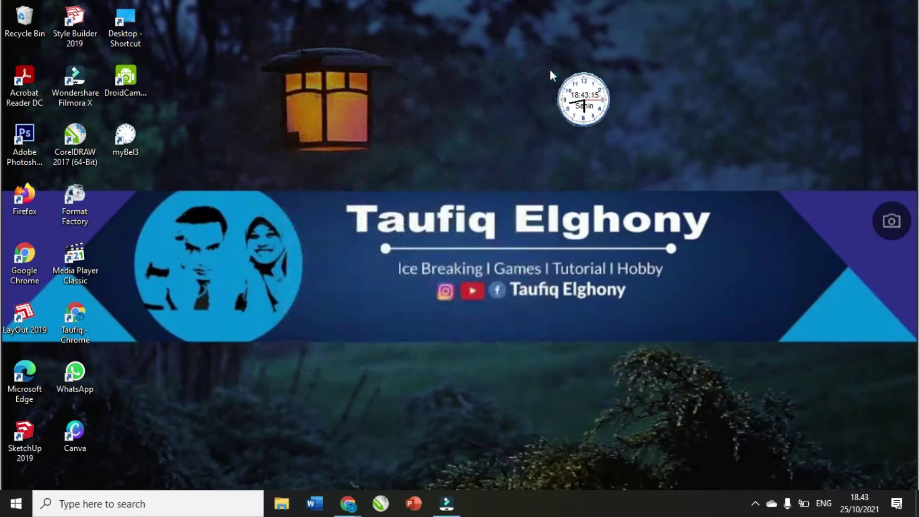
Exit the bell application and relaunch myBel3 from the desktop.
{"action": "right_click", "coordinate": [579, 91]}
{"action": "left_click", "coordinate": [607, 241]}
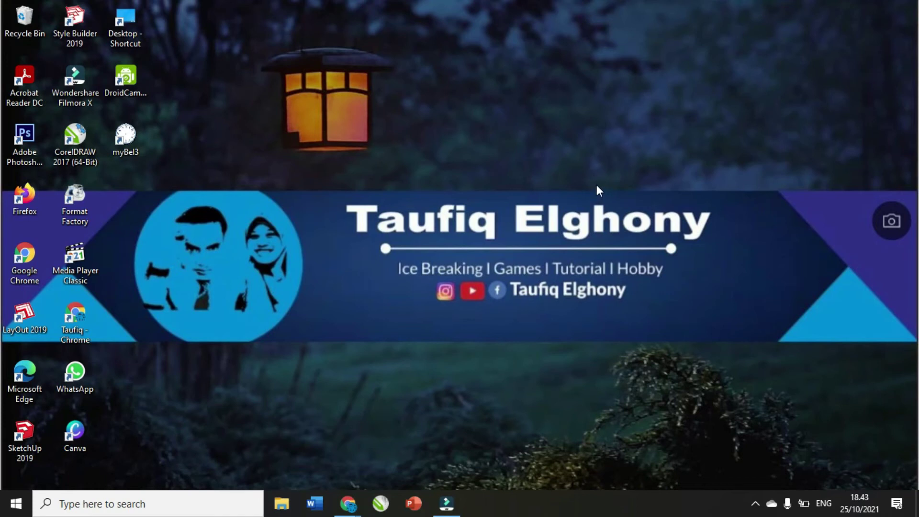
{"action": "double_click", "coordinate": [137, 137]}
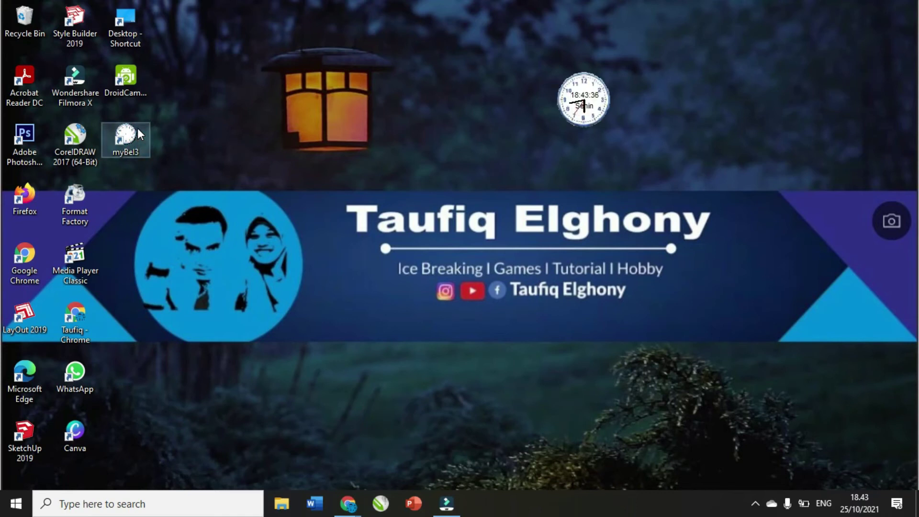
Enable the automatic computer shutdown at 11:05 in the general settings, save the change and close the settings window.
{"action": "right_click", "coordinate": [585, 102]}
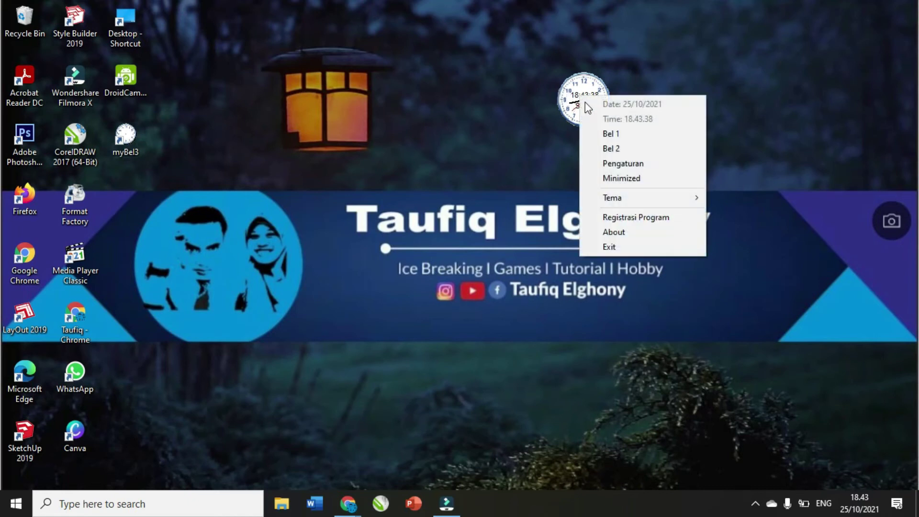
{"action": "left_click", "coordinate": [617, 164]}
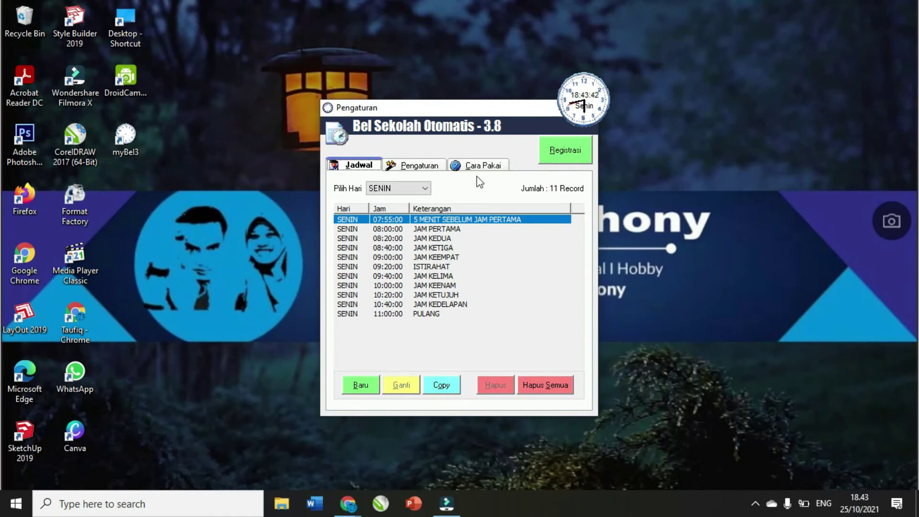
{"action": "left_click", "coordinate": [409, 167]}
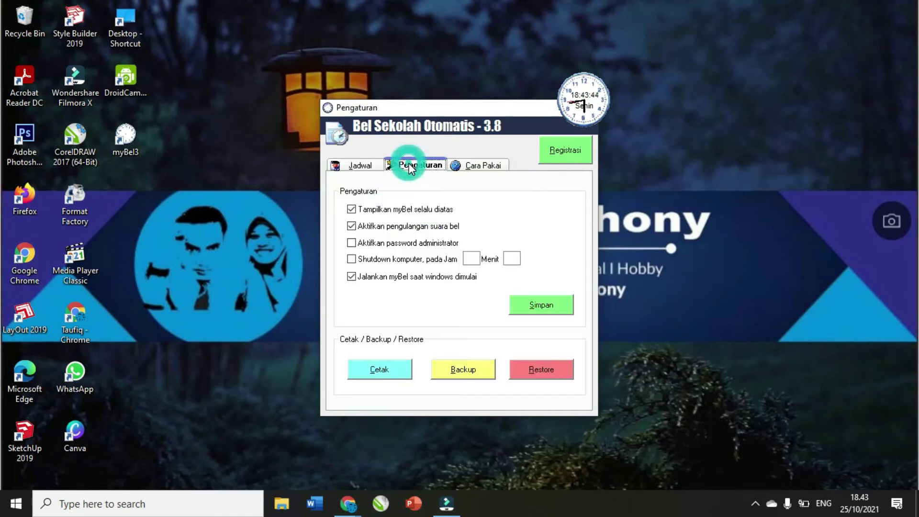
{"action": "left_click", "coordinate": [352, 260]}
{"action": "left_click", "coordinate": [470, 259]}
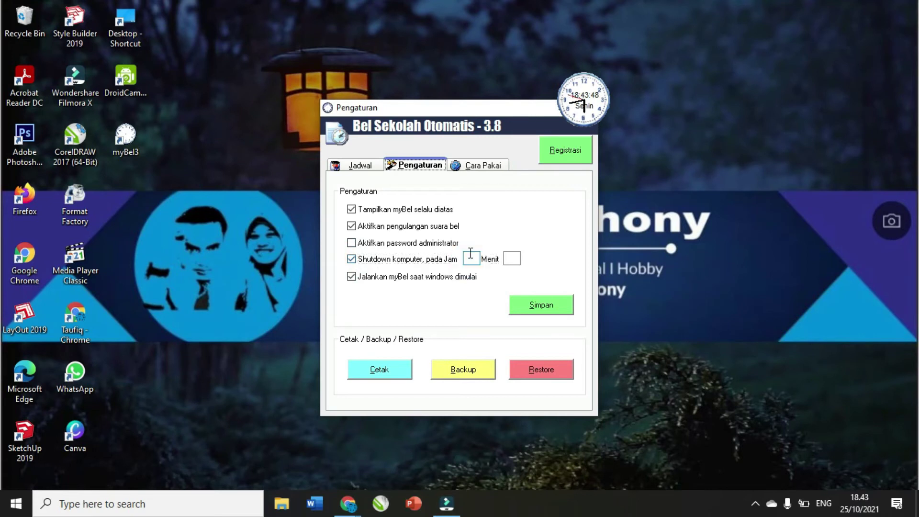
{"action": "type", "text": "11"}
{"action": "key", "text": "Tab"}
{"action": "type", "text": "05"}
{"action": "left_click", "coordinate": [534, 312]}
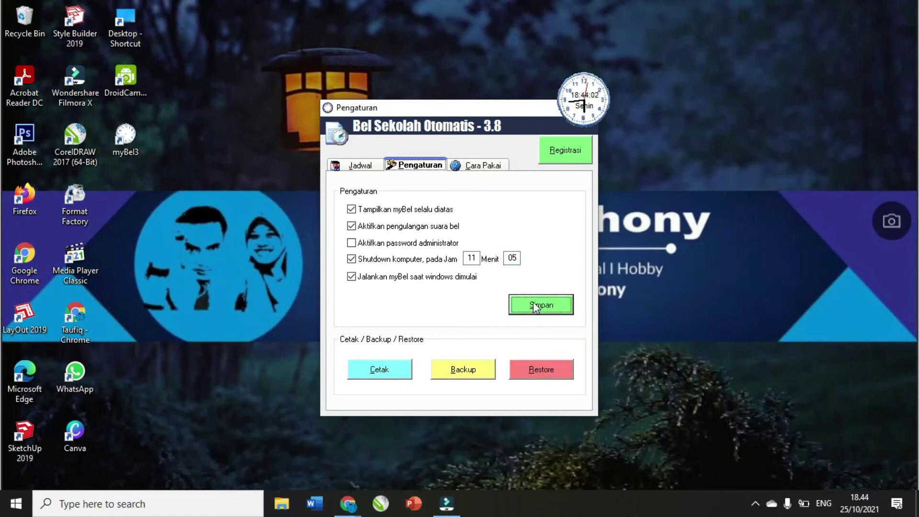
{"action": "left_click_drag", "start_coordinate": [447, 108], "coordinate": [334, 96]}
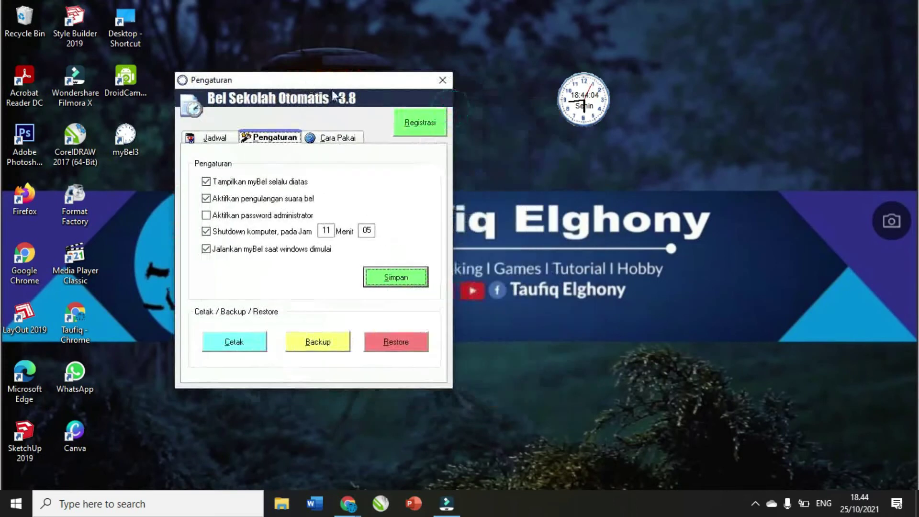
{"action": "left_click", "coordinate": [443, 80]}
Reopen the bell settings from the desktop clock and list the schedule for all days (SEMUA HARI).
{"action": "right_click", "coordinate": [573, 109]}
{"action": "left_click", "coordinate": [603, 177]}
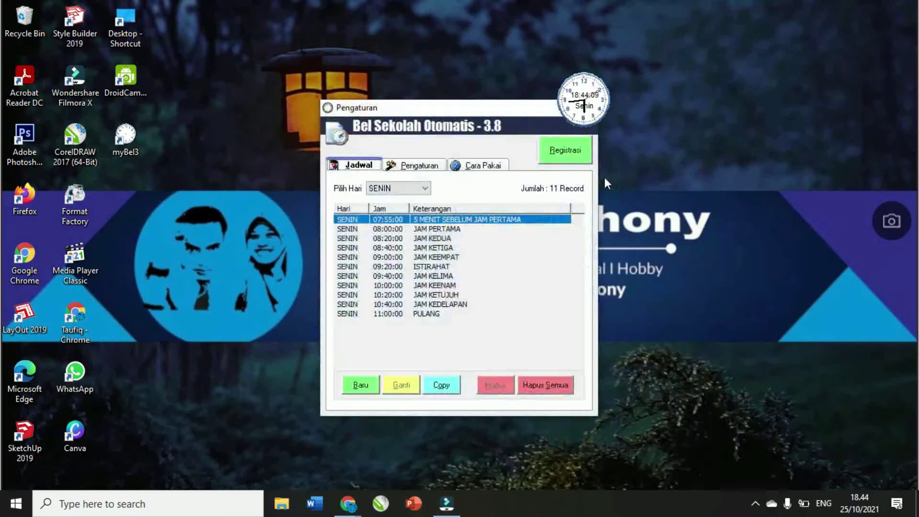
{"action": "left_click", "coordinate": [402, 188]}
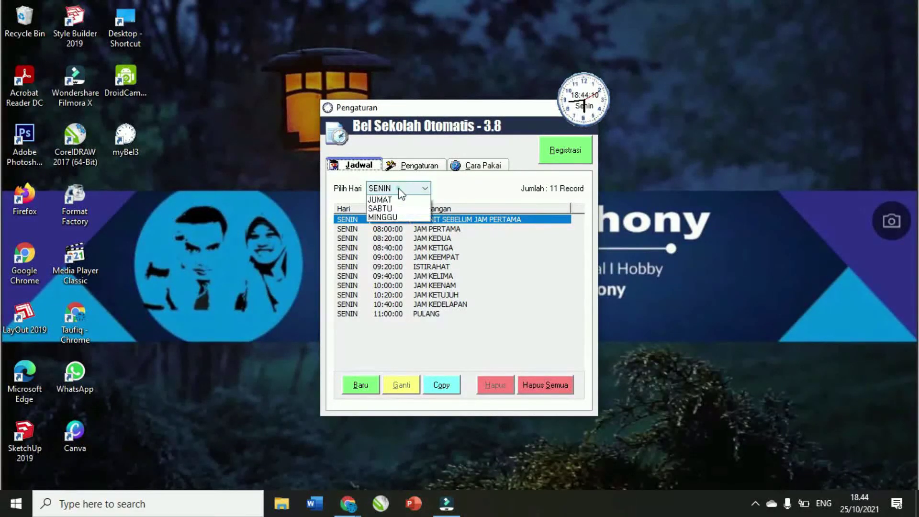
{"action": "left_click", "coordinate": [400, 205]}
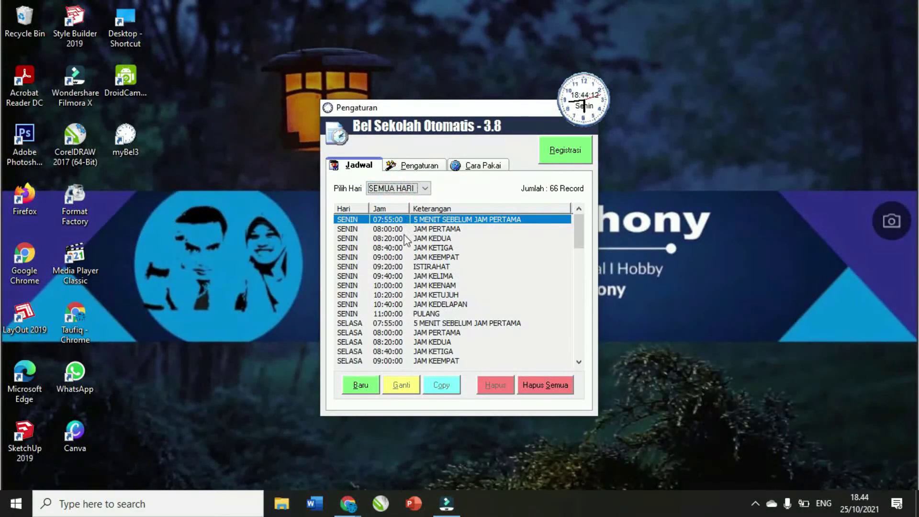
Start a new schedule entry, select all days, and clear every day except SENIN.
{"action": "left_click", "coordinate": [360, 385]}
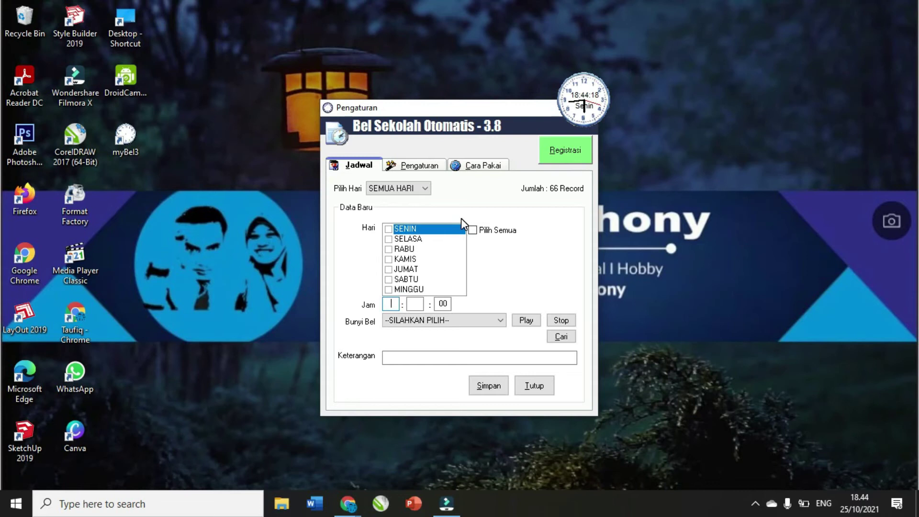
{"action": "left_click", "coordinate": [389, 230]}
{"action": "left_click", "coordinate": [473, 230]}
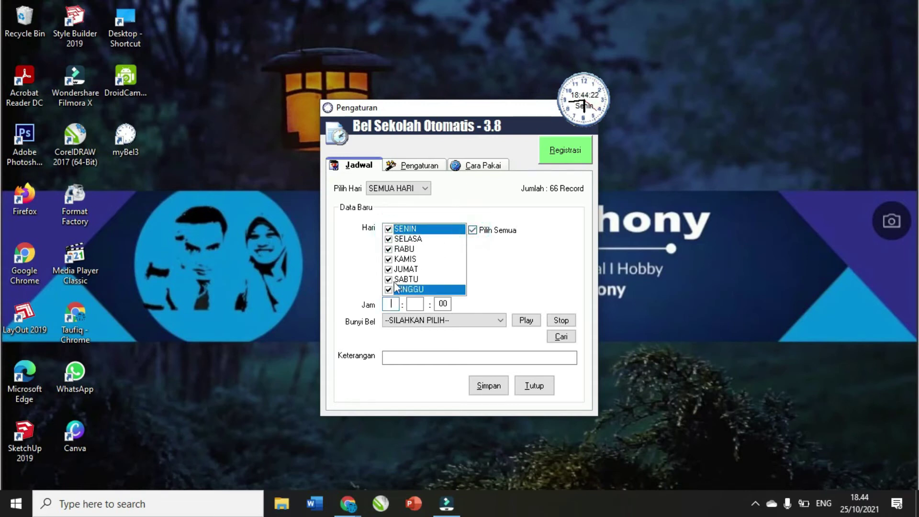
{"action": "left_click", "coordinate": [395, 288]}
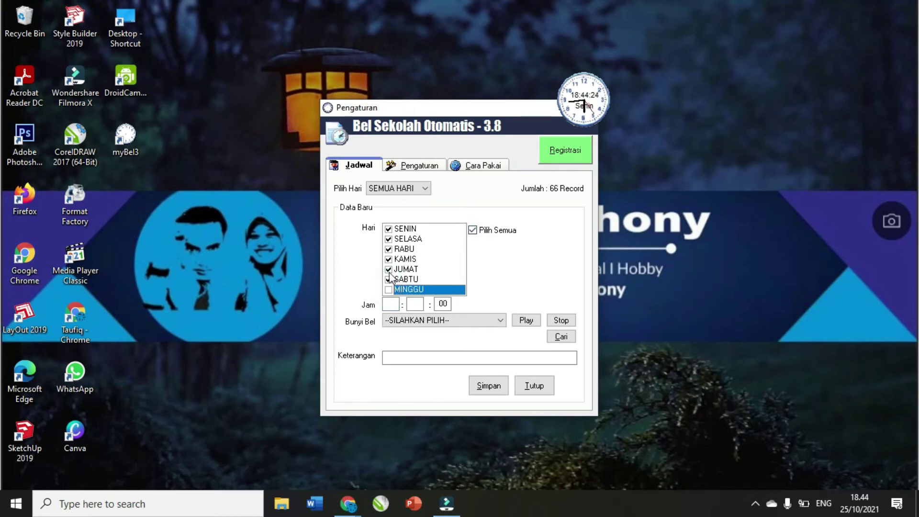
{"action": "left_click", "coordinate": [389, 239]}
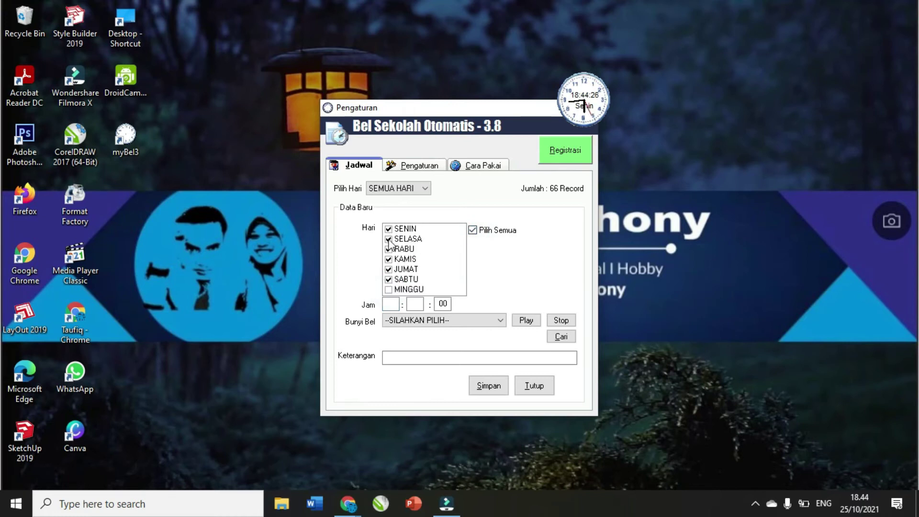
{"action": "left_click", "coordinate": [389, 248]}
{"action": "left_click", "coordinate": [389, 258]}
{"action": "left_click", "coordinate": [388, 269]}
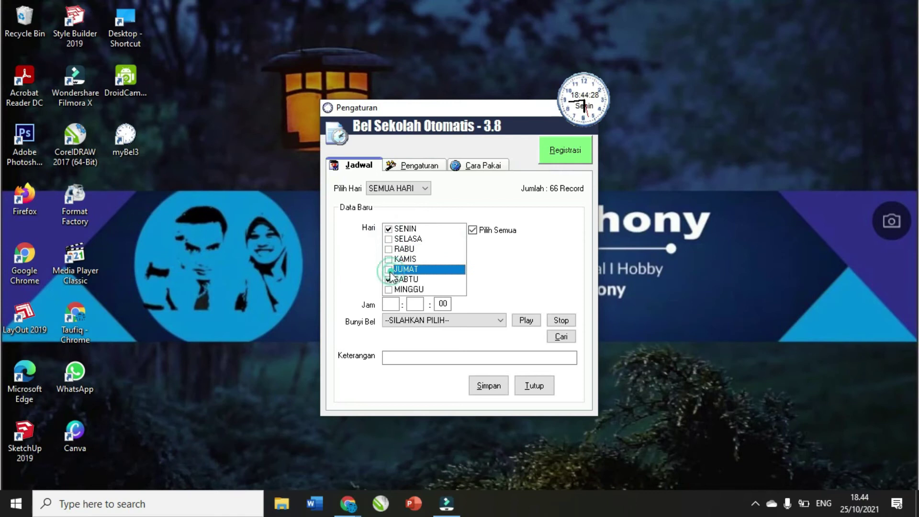
{"action": "left_click", "coordinate": [389, 279]}
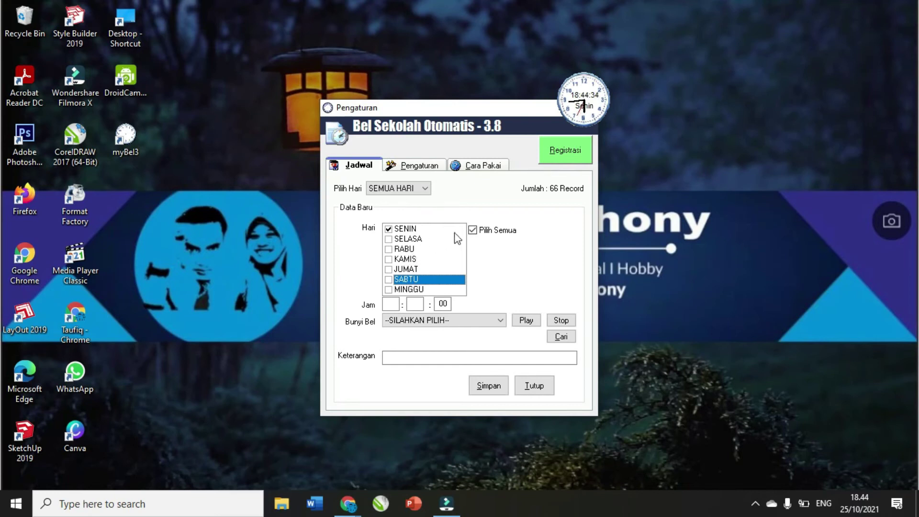
Reselect all days except MINGGU in the new entry, and close the form without saving.
{"action": "left_click", "coordinate": [472, 230]}
{"action": "left_click", "coordinate": [472, 230]}
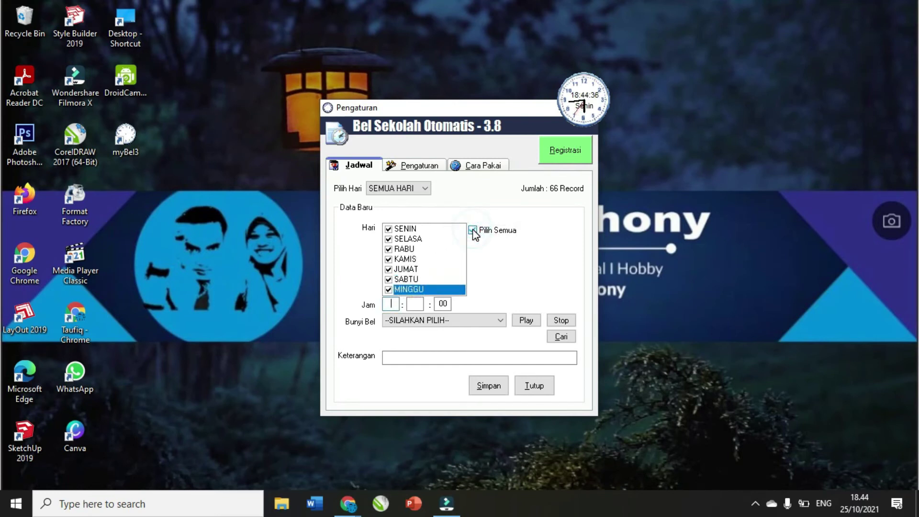
{"action": "left_click", "coordinate": [389, 287]}
{"action": "left_click", "coordinate": [391, 304]}
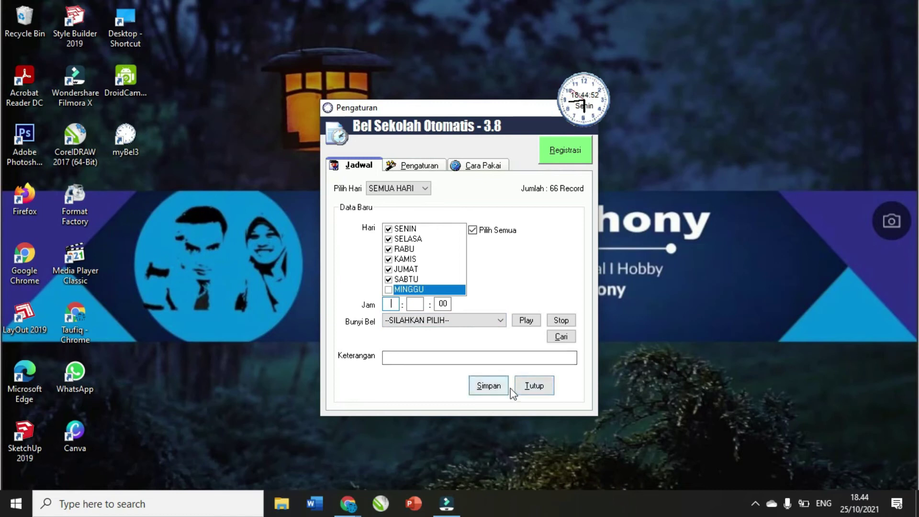
{"action": "left_click", "coordinate": [525, 386]}
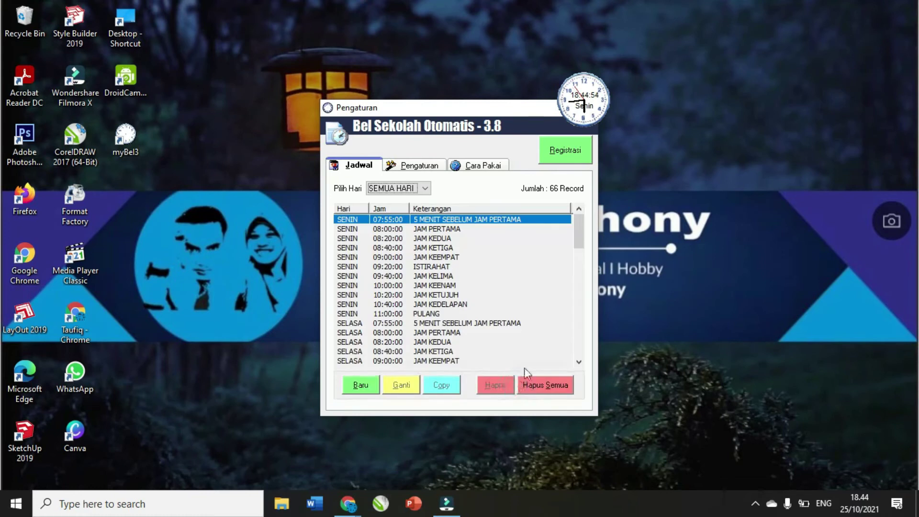
Back up the bell data under the file name "jam normal", replacing the existing file in the Backup folder.
{"action": "left_click", "coordinate": [432, 166]}
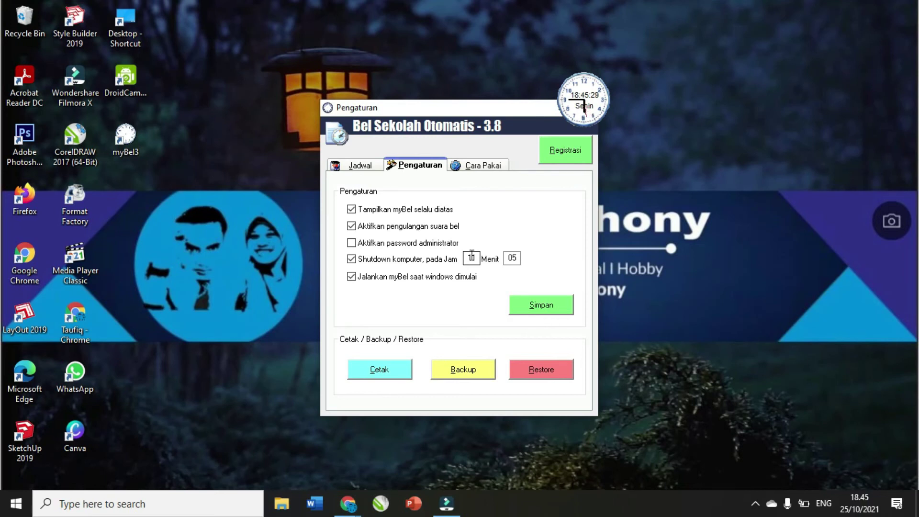
{"action": "left_click", "coordinate": [461, 370]}
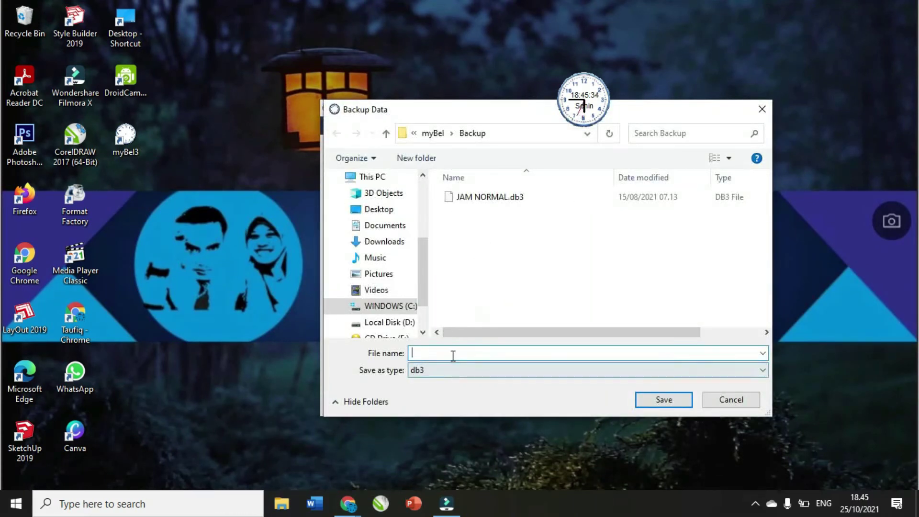
{"action": "type", "text": "j"}
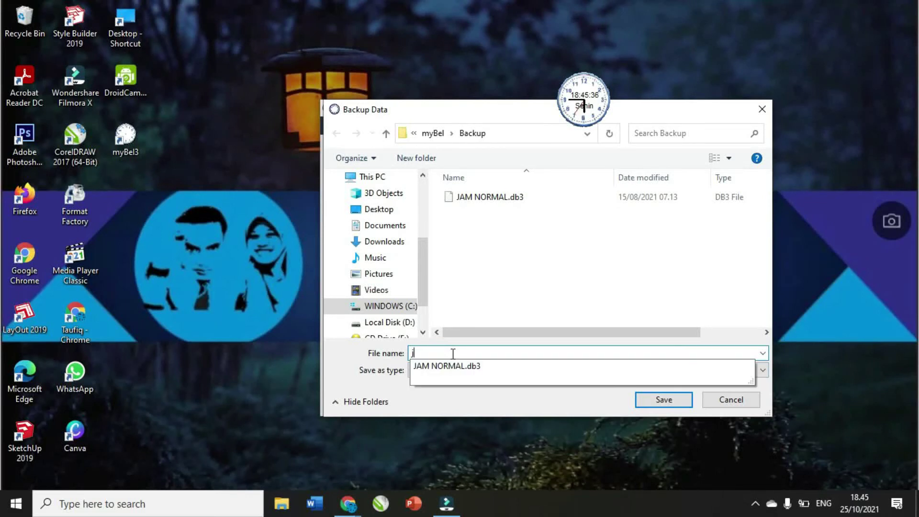
{"action": "type", "text": "am normal"}
{"action": "left_click", "coordinate": [451, 352]}
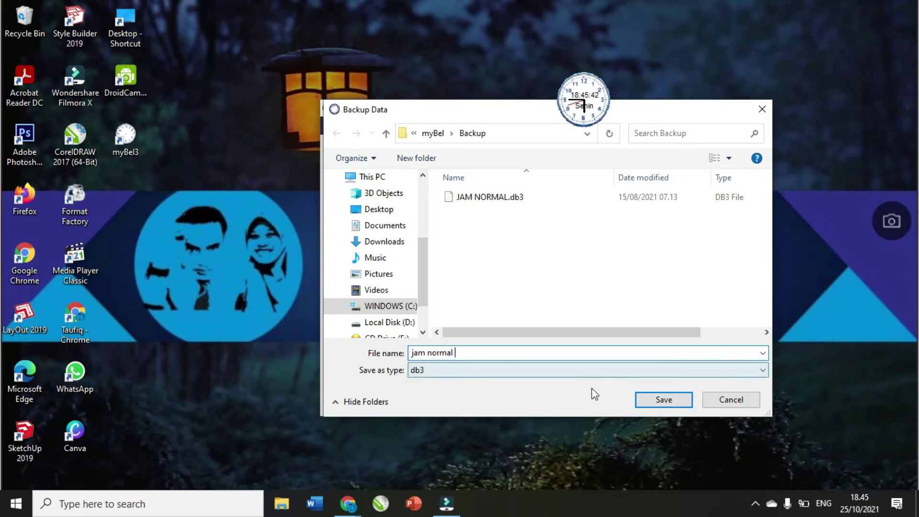
{"action": "left_click", "coordinate": [636, 397]}
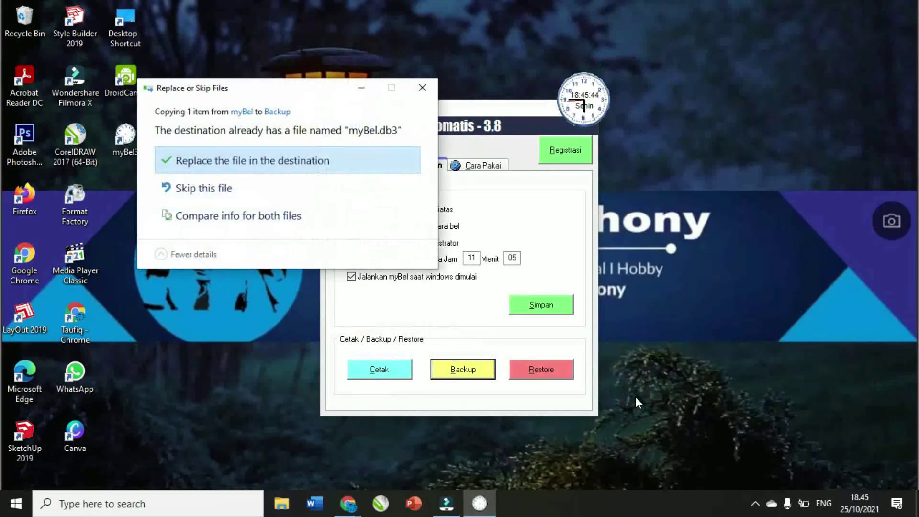
{"action": "left_click", "coordinate": [216, 160]}
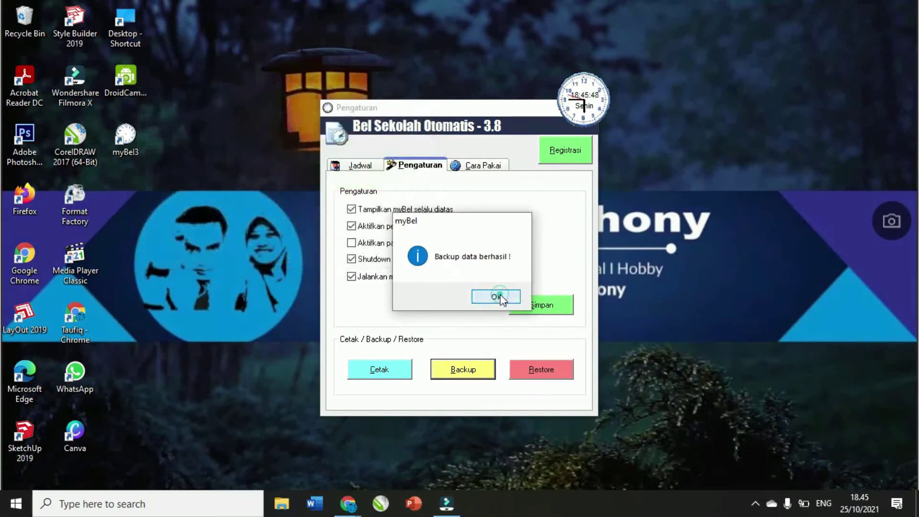
{"action": "left_click", "coordinate": [500, 298]}
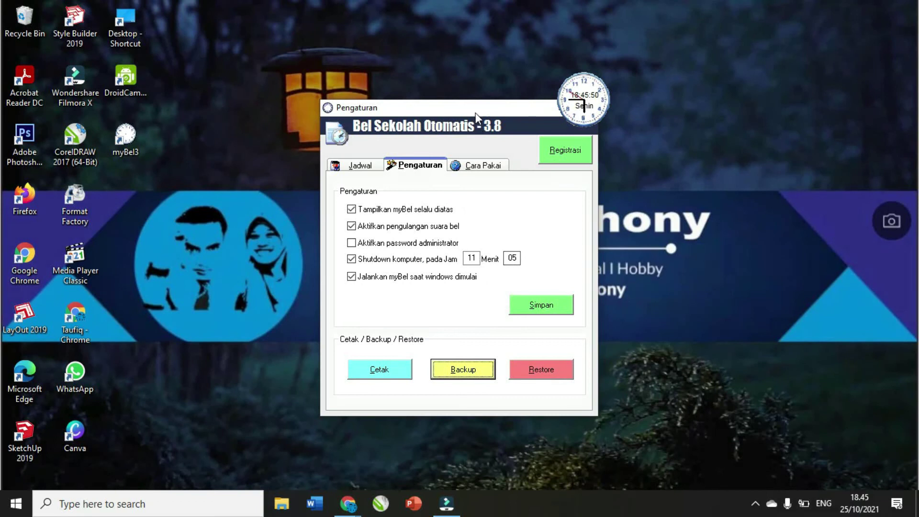
Start restoring data from the backup JAM NORMAL.db3, and cancel the restore.
{"action": "left_click_drag", "start_coordinate": [473, 109], "coordinate": [435, 101]}
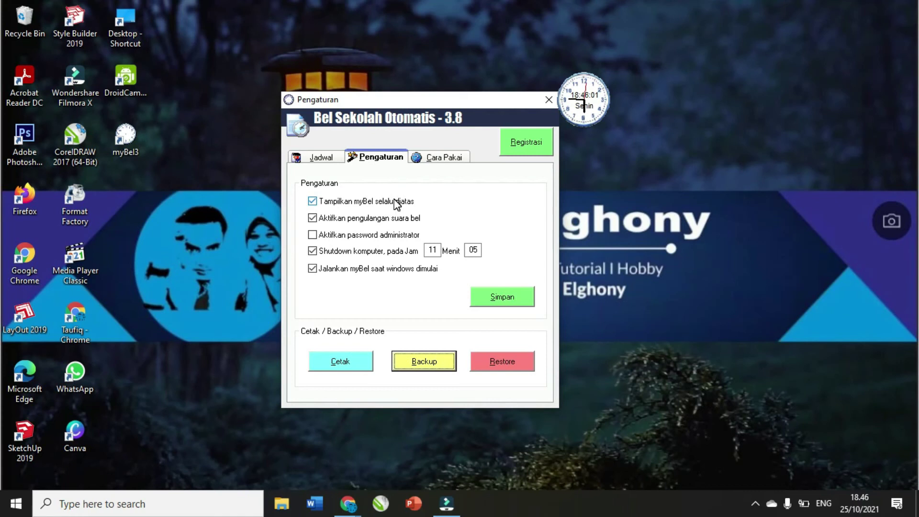
{"action": "left_click", "coordinate": [511, 368]}
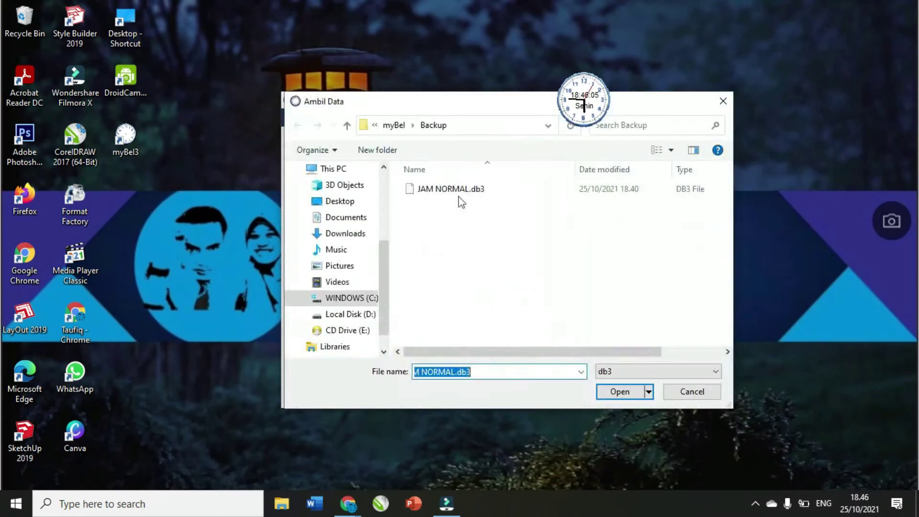
{"action": "left_click", "coordinate": [443, 189]}
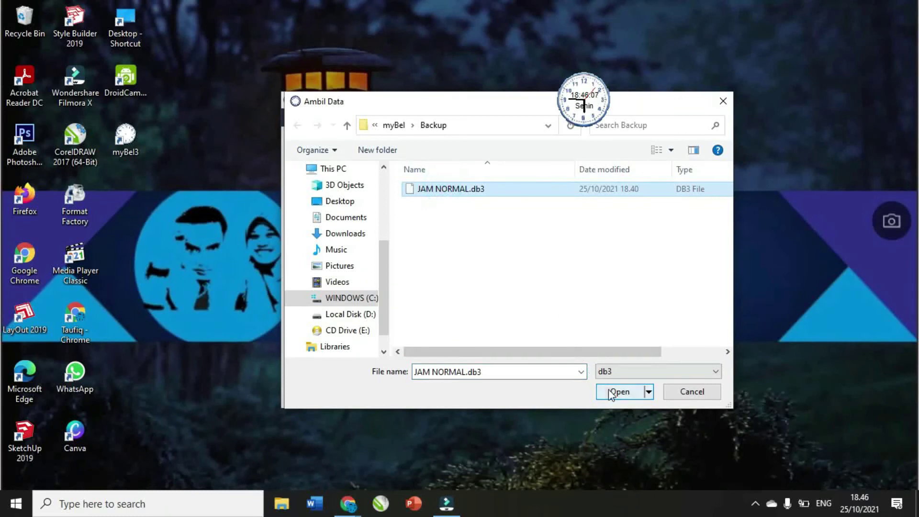
{"action": "left_click", "coordinate": [676, 391]}
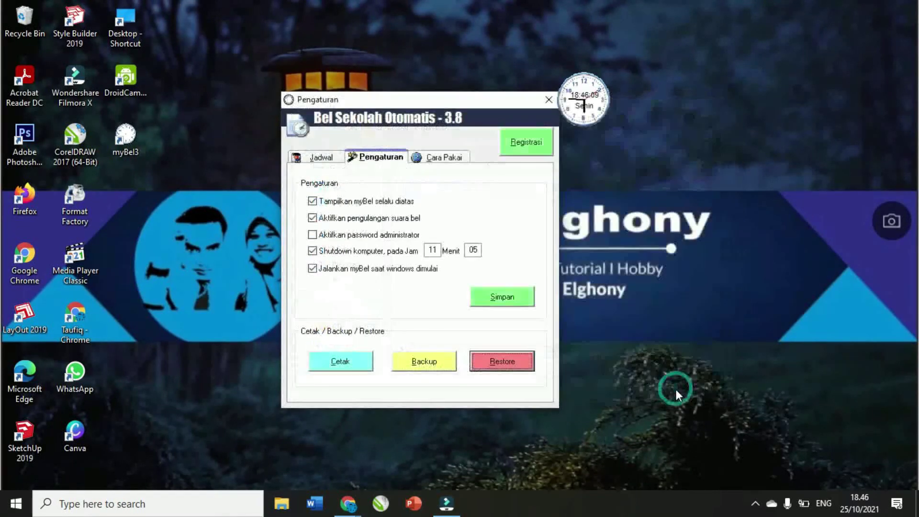
Review the all-days schedule and the general settings, and close the settings window.
{"action": "left_click", "coordinate": [331, 160]}
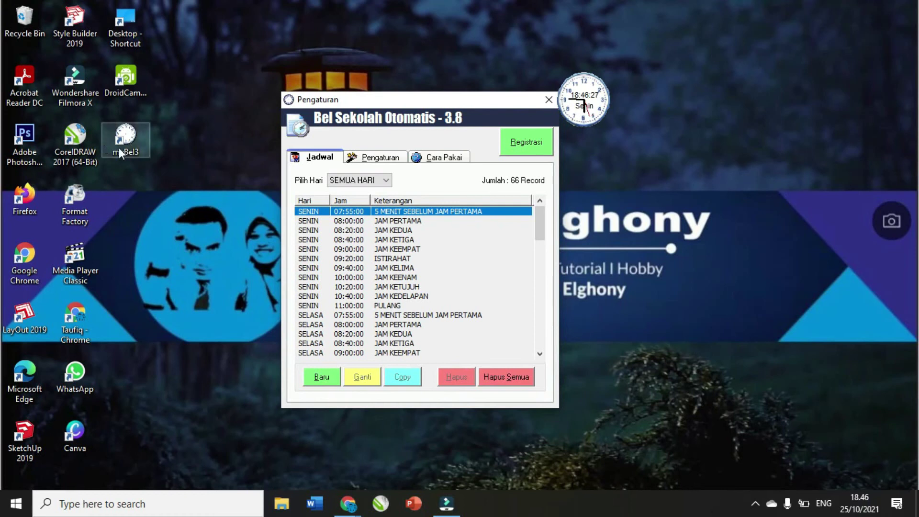
{"action": "left_click", "coordinate": [378, 157]}
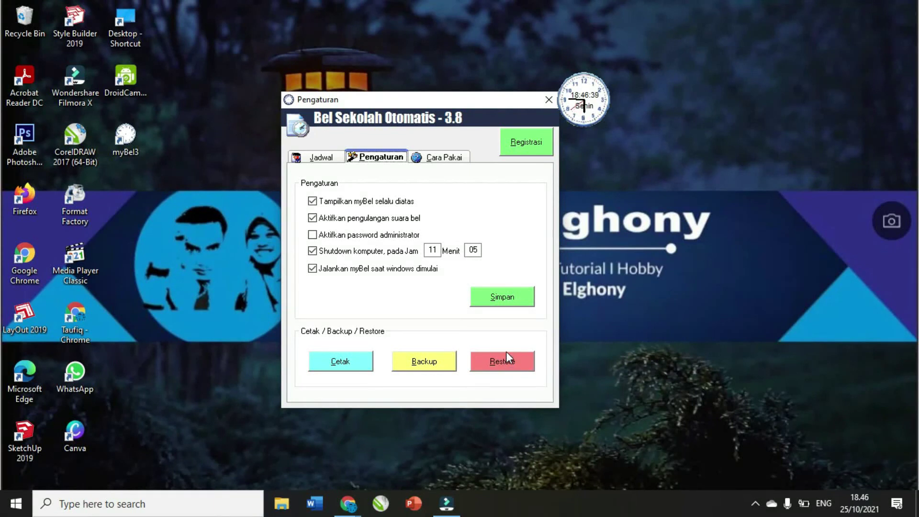
{"action": "left_click_drag", "start_coordinate": [402, 101], "coordinate": [290, 84]}
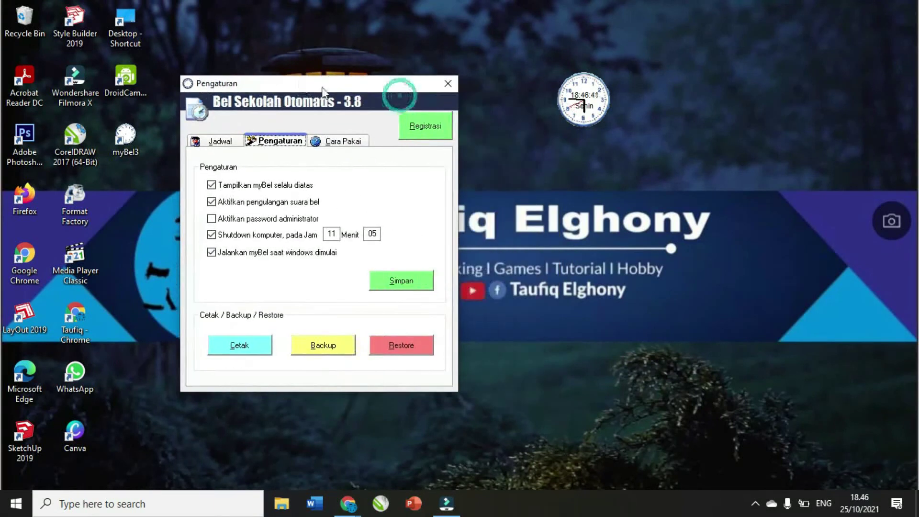
{"action": "left_click", "coordinate": [435, 83]}
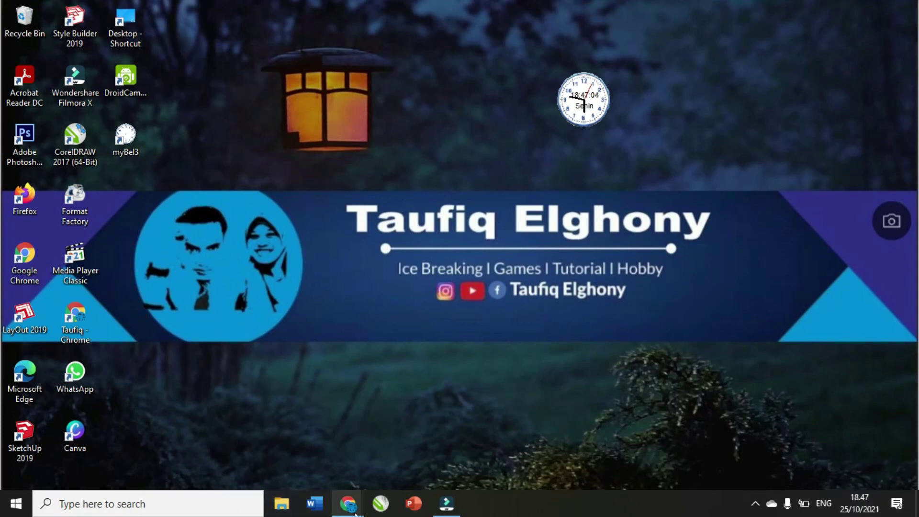
Switch to the YouTube tutorial page in Chrome and open the belsekolahotomatis.com link in the video description.
{"action": "mouse_move", "coordinate": [355, 513]}
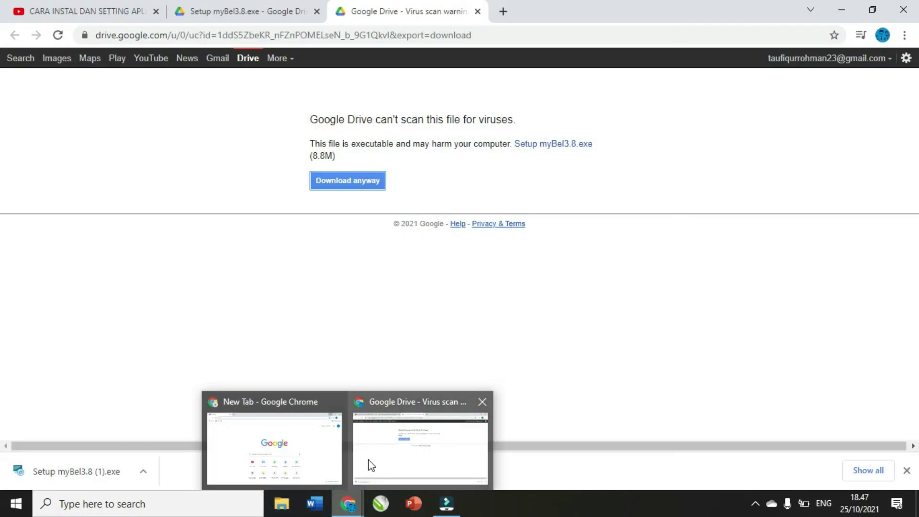
{"action": "left_click", "coordinate": [314, 452]}
{"action": "left_click", "coordinate": [349, 496]}
{"action": "left_click", "coordinate": [294, 465]}
{"action": "left_click", "coordinate": [350, 508]}
{"action": "left_click", "coordinate": [420, 450]}
{"action": "left_click", "coordinate": [100, 9]}
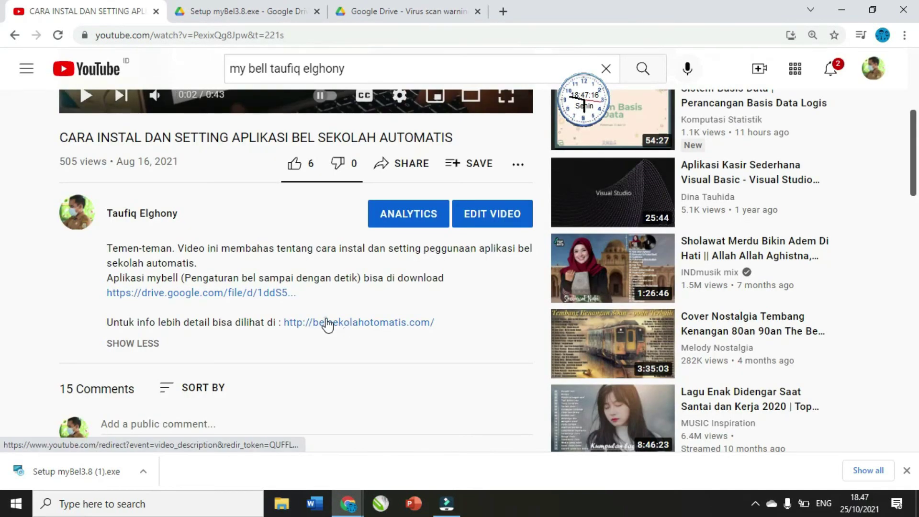
{"action": "left_click", "coordinate": [328, 323]}
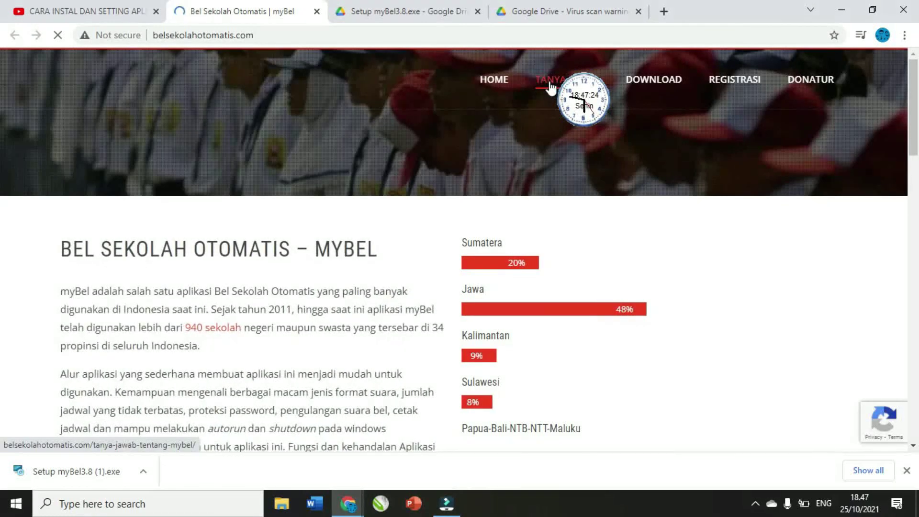
On the Tanya Jawab page, expand question 6 about myBel not ringing at the scheduled times.
{"action": "left_click", "coordinate": [557, 102]}
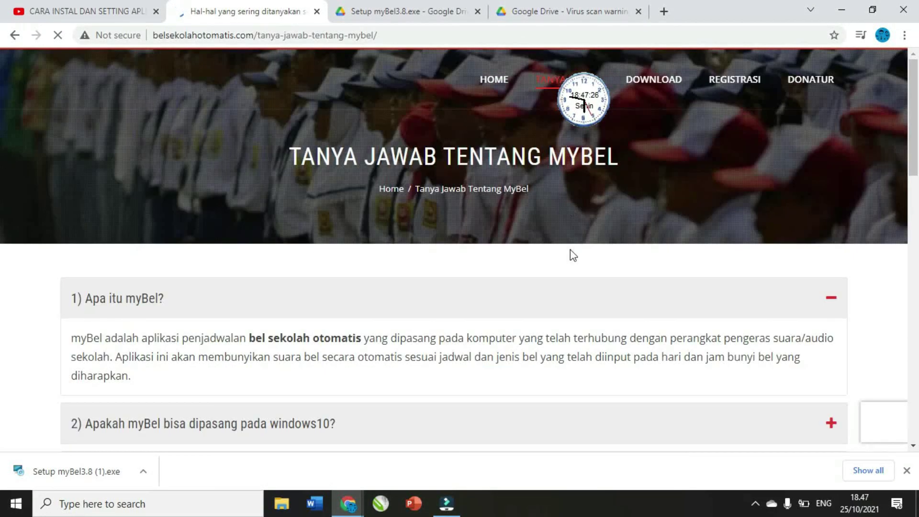
{"action": "scroll", "coordinate": [571, 257], "scroll_direction": "down", "scroll_amount": 8}
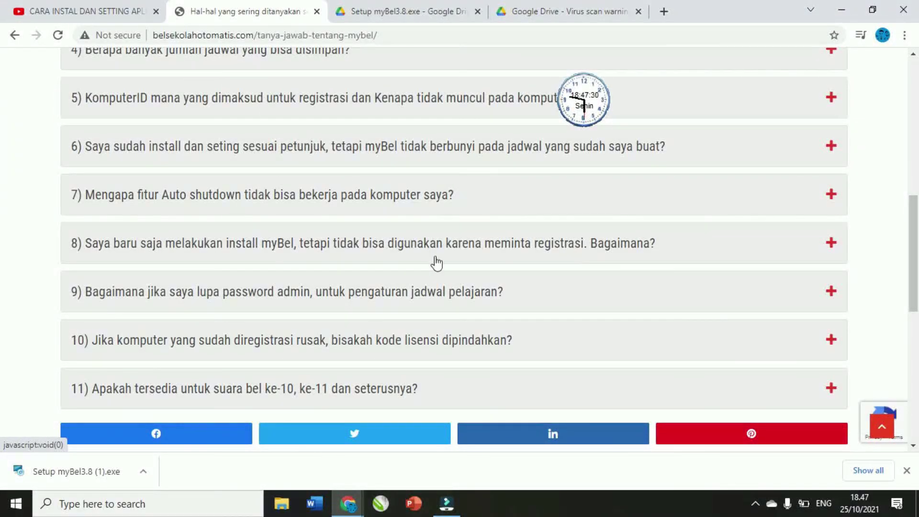
{"action": "left_click", "coordinate": [388, 148]}
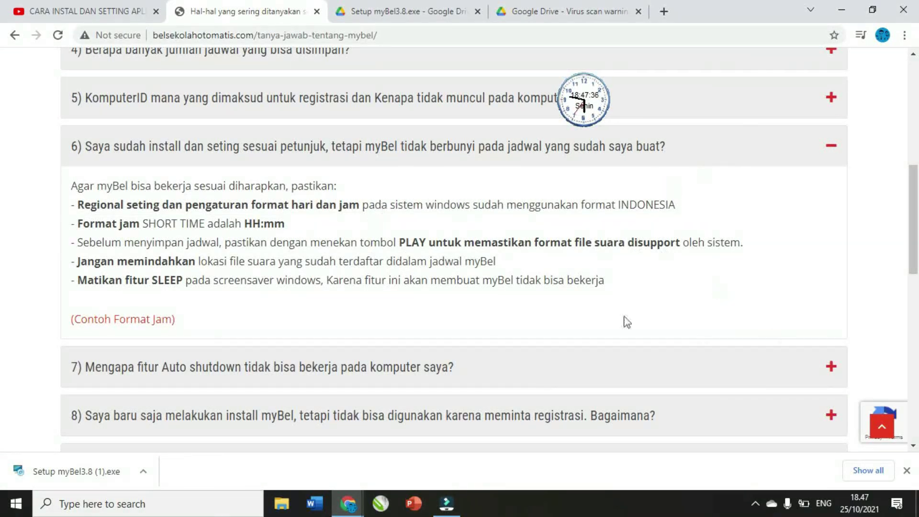
Minimize the Chrome windows and close CorelDRAW to return to the desktop.
{"action": "left_click", "coordinate": [110, 12]}
{"action": "left_click", "coordinate": [842, 11]}
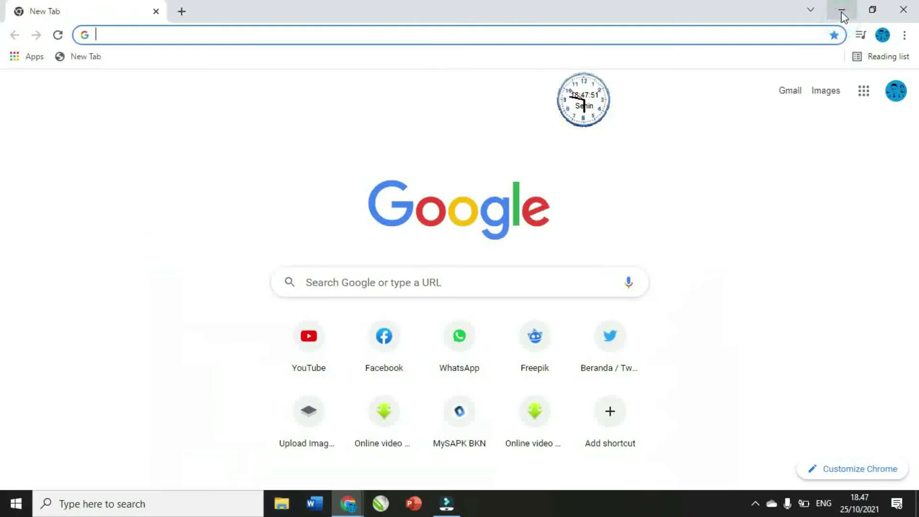
{"action": "left_click", "coordinate": [842, 11]}
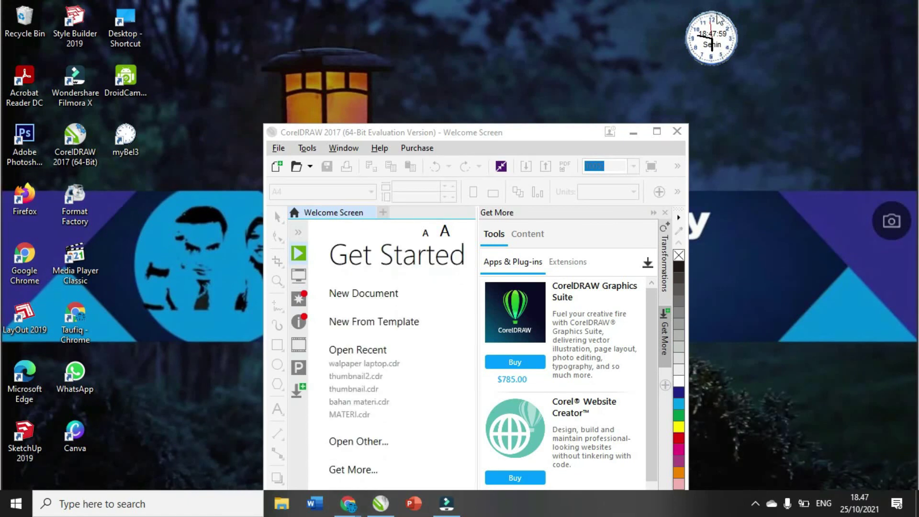
{"action": "left_click", "coordinate": [678, 132]}
Exit the bell application from its desktop clock.
{"action": "right_click", "coordinate": [712, 47]}
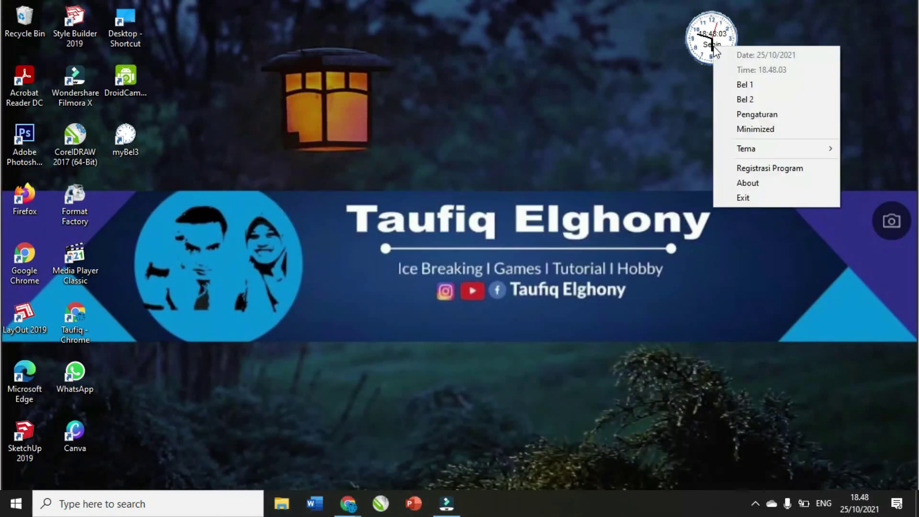
{"action": "left_click", "coordinate": [743, 197]}
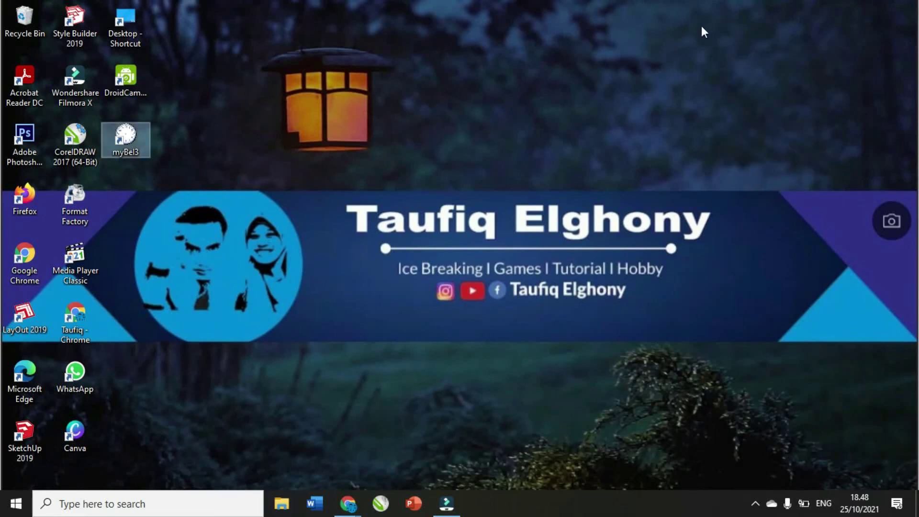